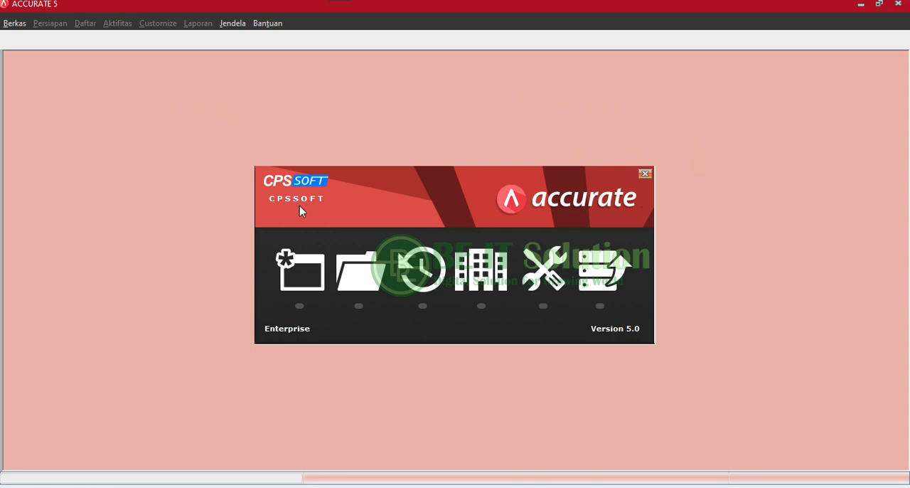
# Create a new local company database in a file named tes on the C: drive.
pyautogui.click(302, 280)
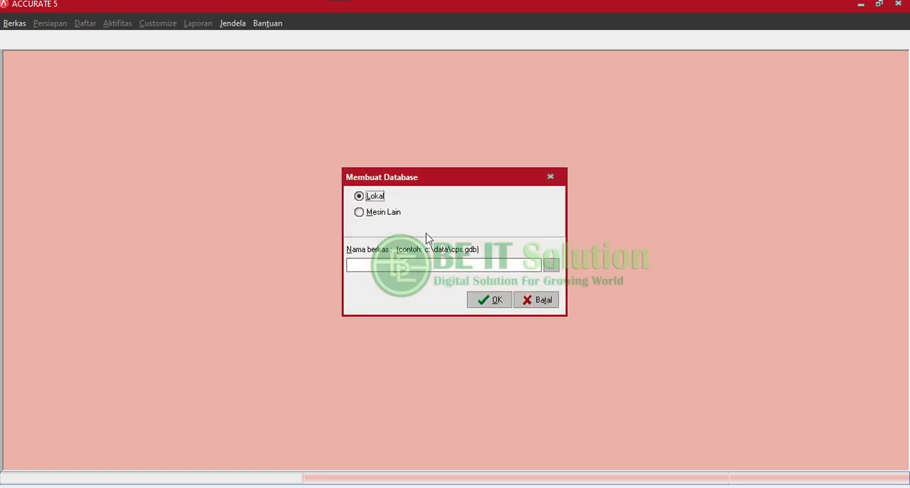
pyautogui.click(549, 268)
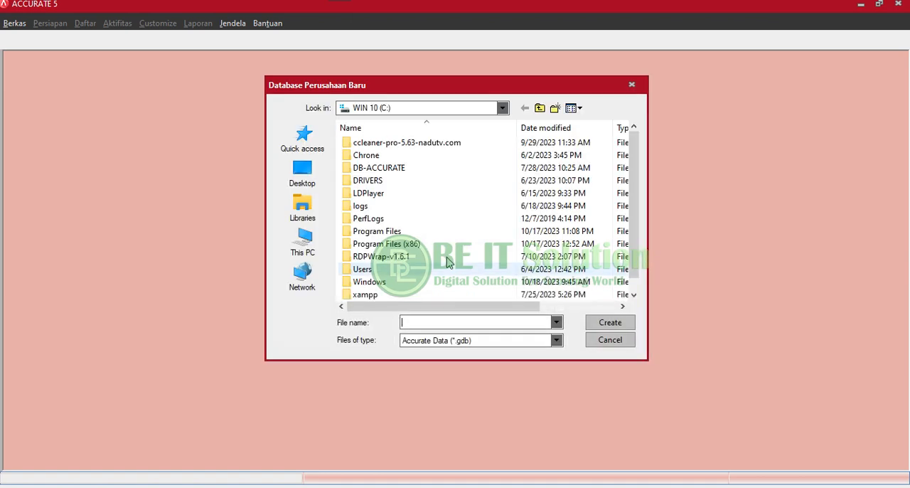
pyautogui.scroll(-1, 432, 185)
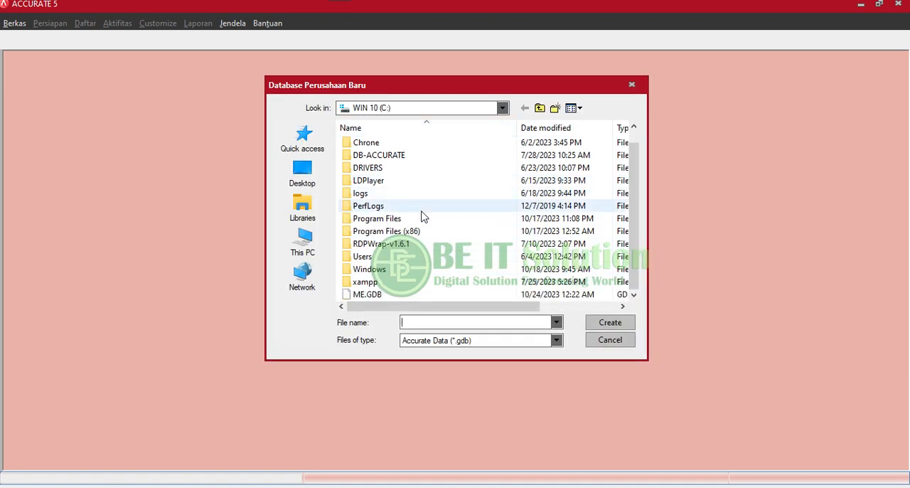
pyautogui.click(418, 323)
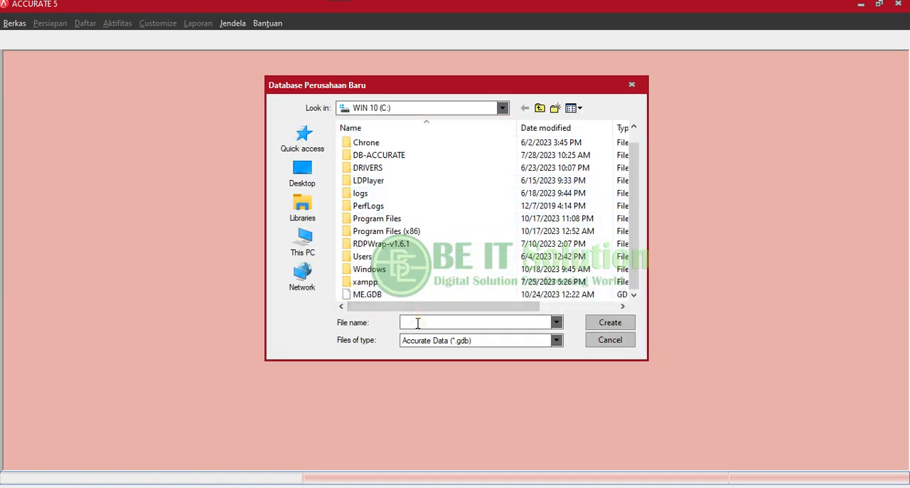
pyautogui.write('tes')
pyautogui.click(594, 326)
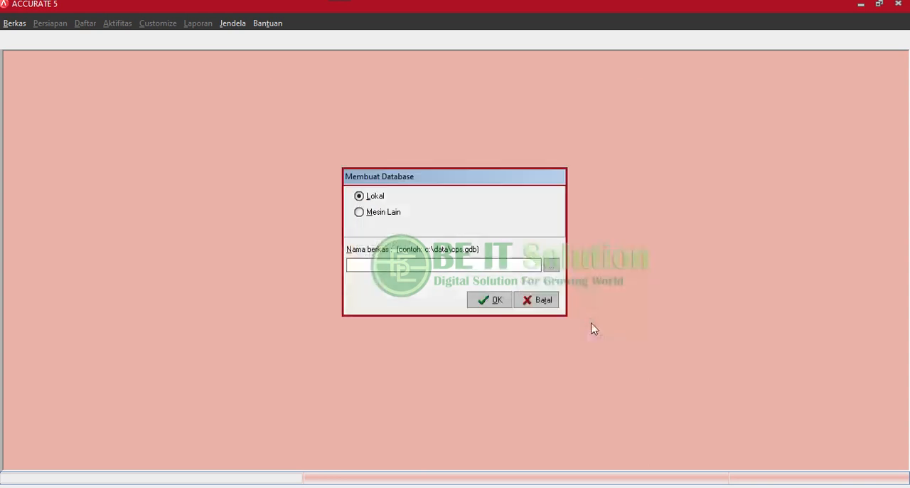
pyautogui.click(482, 302)
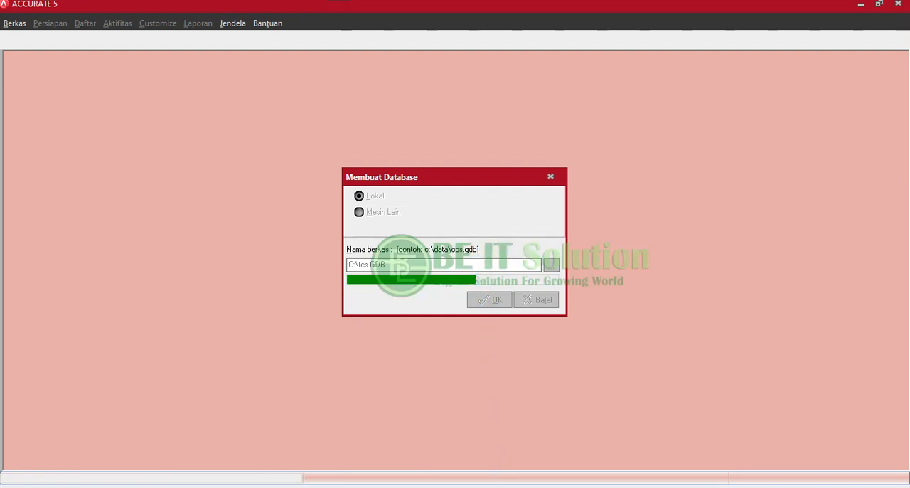
# Switch to the other ACCURATE window, which holds the Marcell Elektrik company data.
pyautogui.moveTo(501, 486)
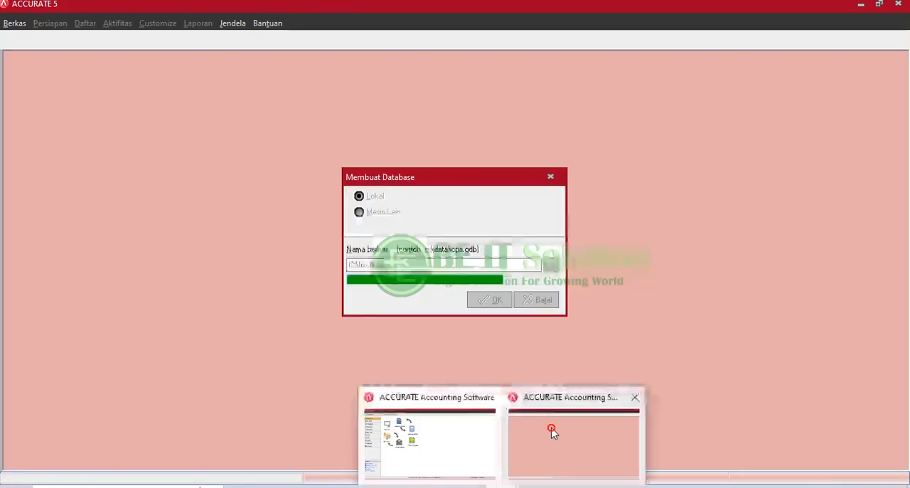
pyautogui.click(554, 432)
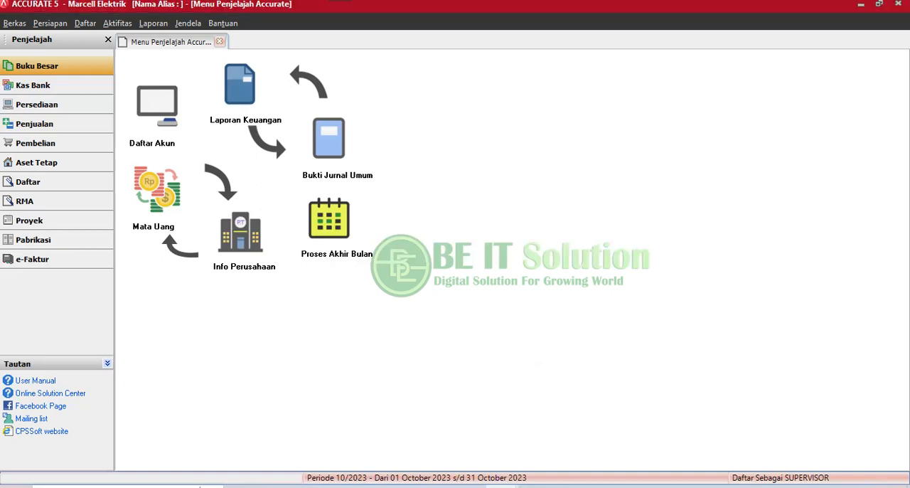
pyautogui.click(502, 486)
pyautogui.click(572, 444)
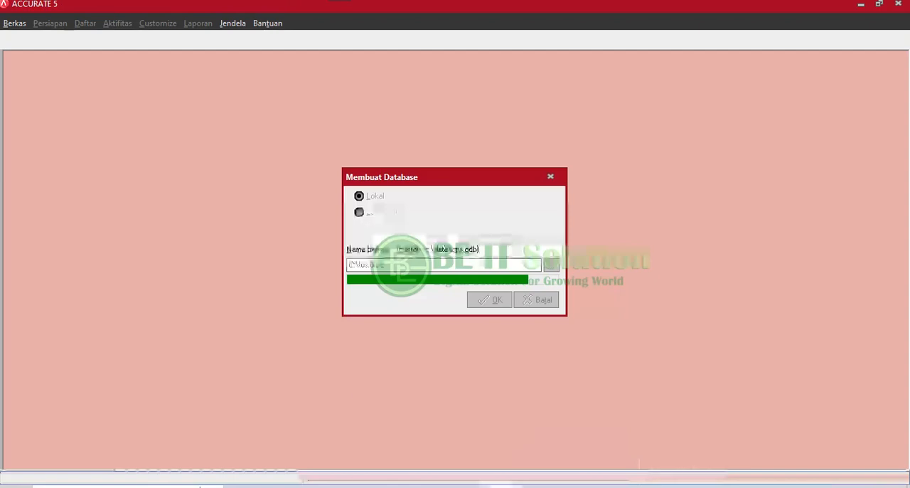
pyautogui.click(502, 485)
pyautogui.click(426, 413)
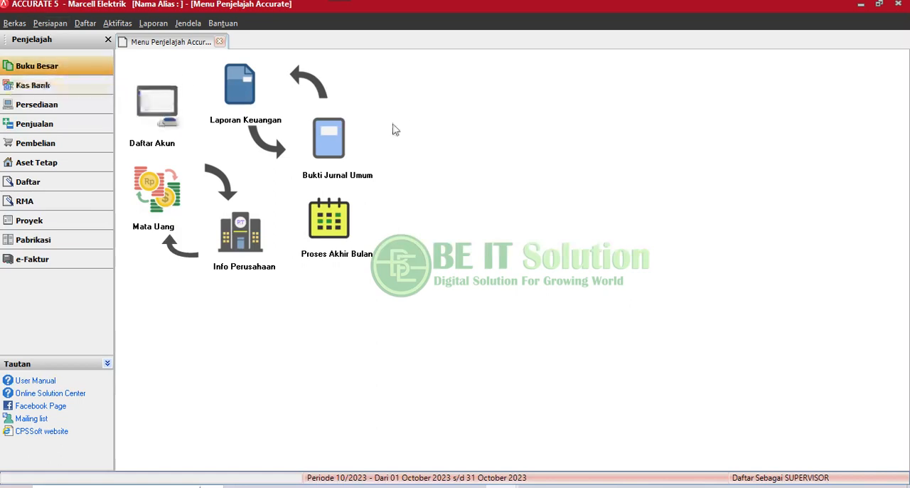
# Review the general details in Info Perusahaan, such as company name and address, and close it without saving.
pyautogui.click(52, 23)
pyautogui.click(55, 39)
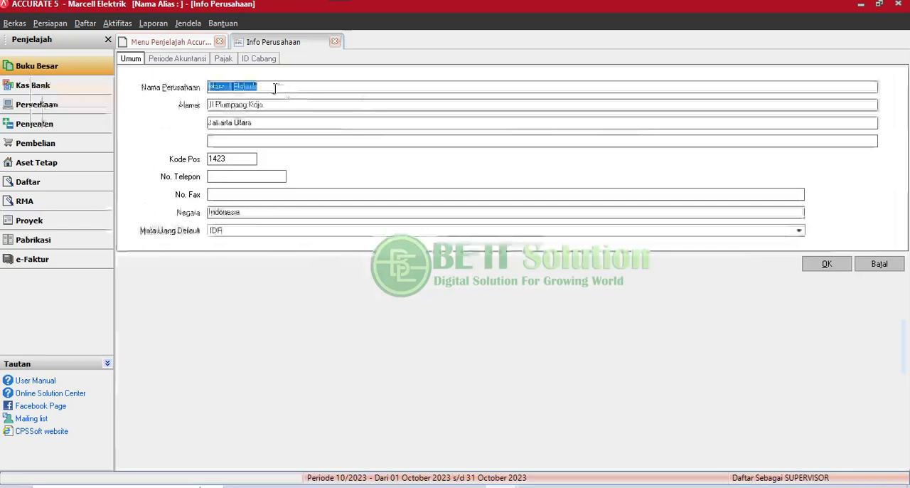
pyautogui.click(299, 84)
pyautogui.click(285, 100)
pyautogui.click(285, 84)
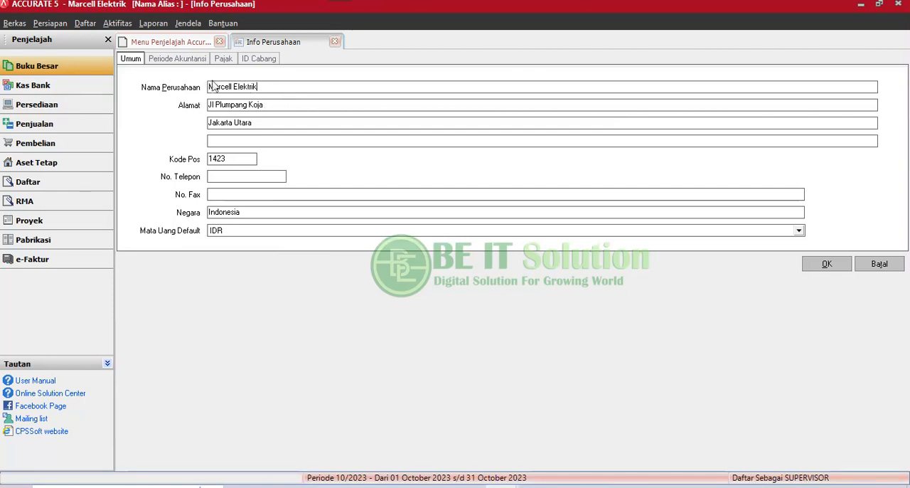
pyautogui.click(48, 23)
pyautogui.moveTo(48, 24)
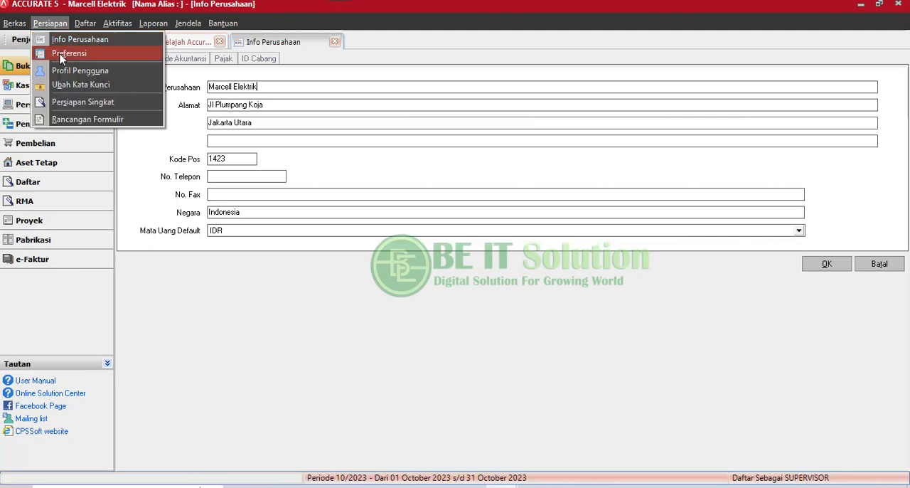
pyautogui.moveTo(222, 22)
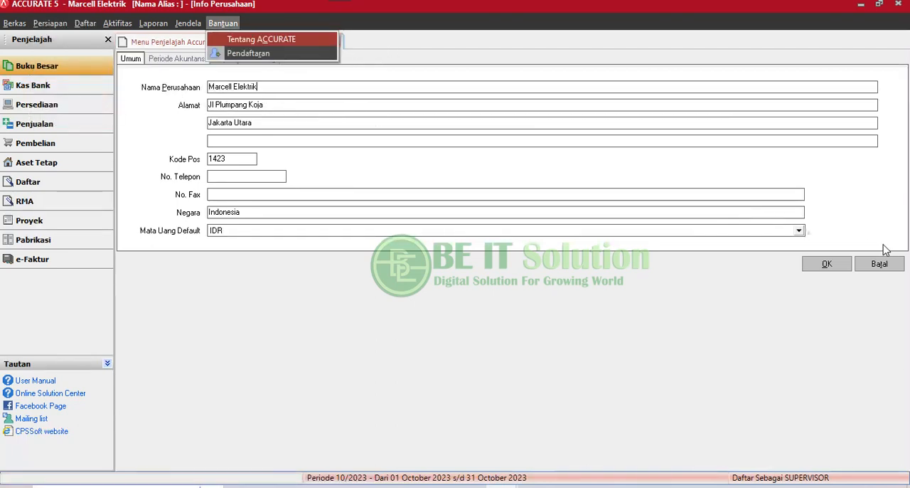
pyautogui.click(877, 265)
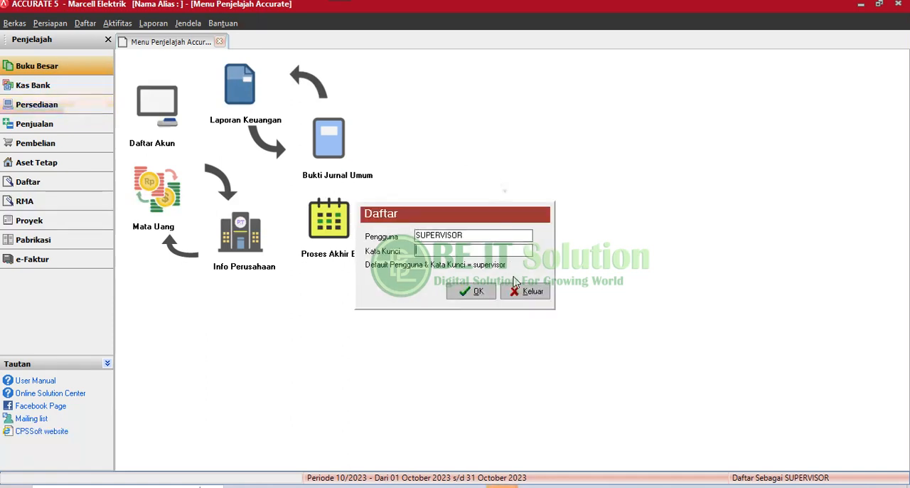
# Exit the new database's login prompt and close the start window.
pyautogui.click(531, 291)
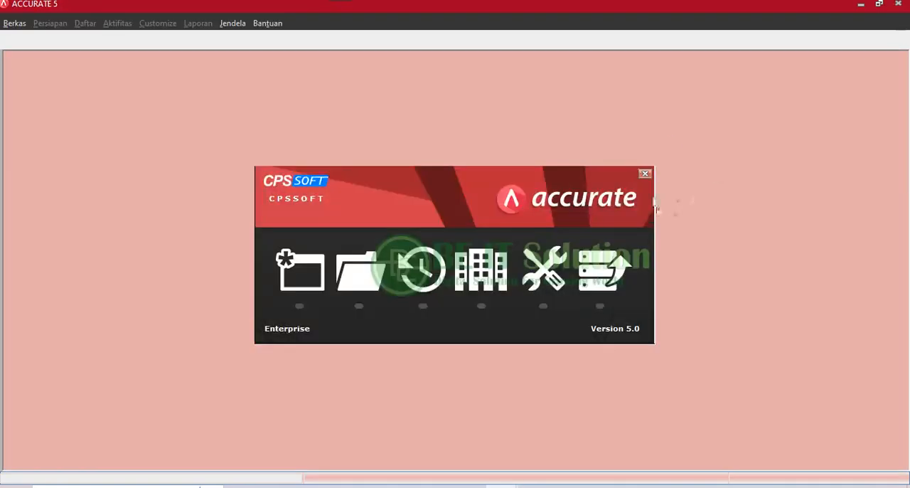
pyautogui.click(645, 174)
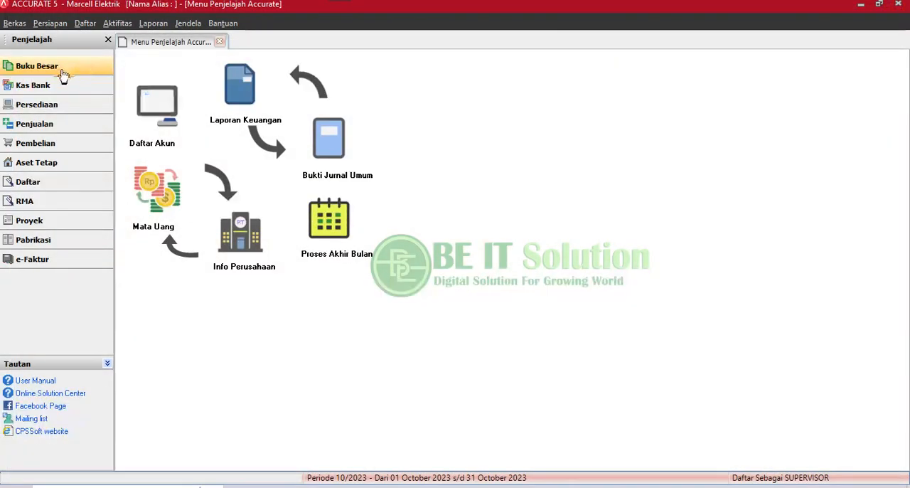
# Display the Barang dan Jasa inventory list and bring up the record of item 1001, A BULB ECOVA 3W.
pyautogui.click(58, 104)
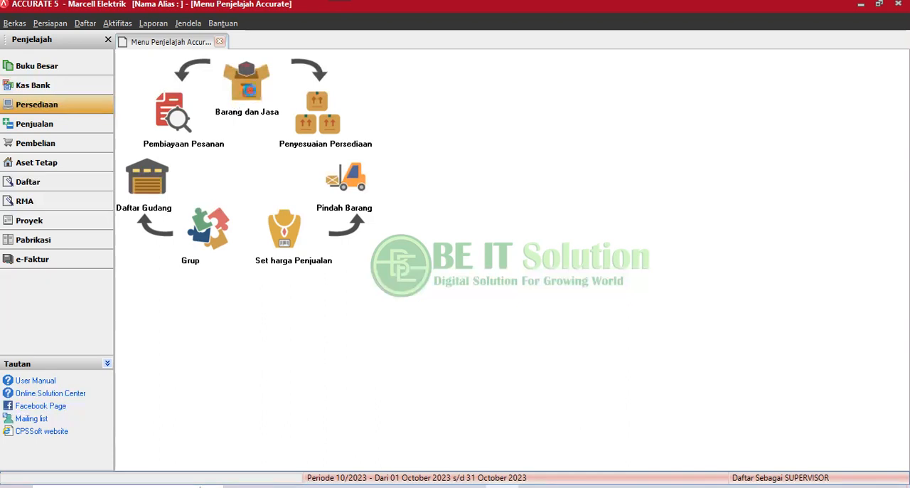
pyautogui.click(250, 98)
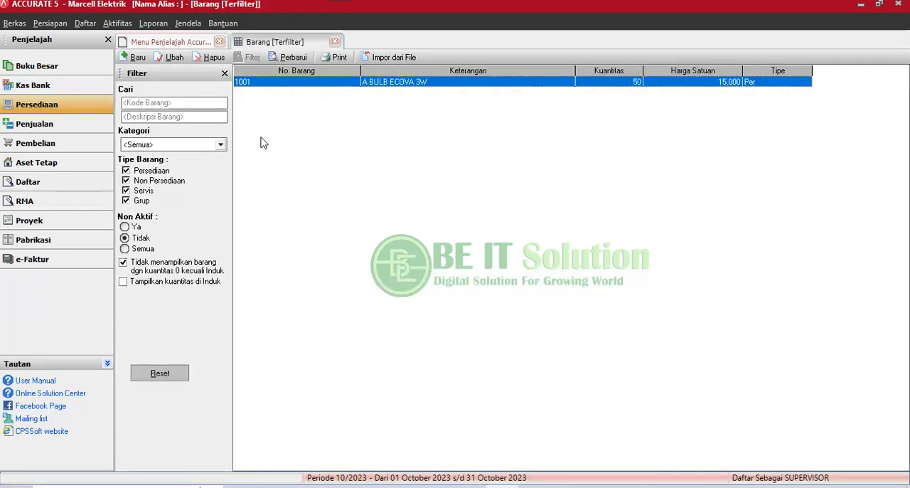
pyautogui.doubleClick(397, 83)
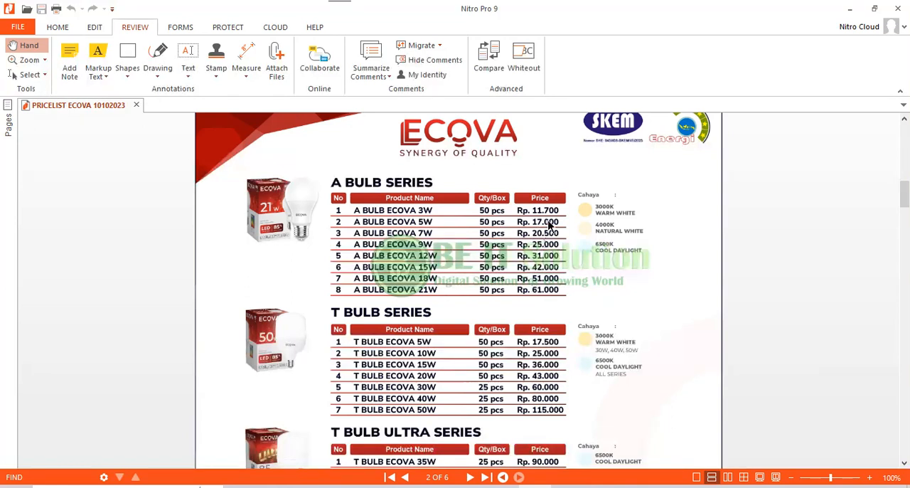
# Check the A Bulb and T Bulb series products and prices in the ECOVA price list PDF, and minimize it.
pyautogui.scroll(-3, 526, 278)
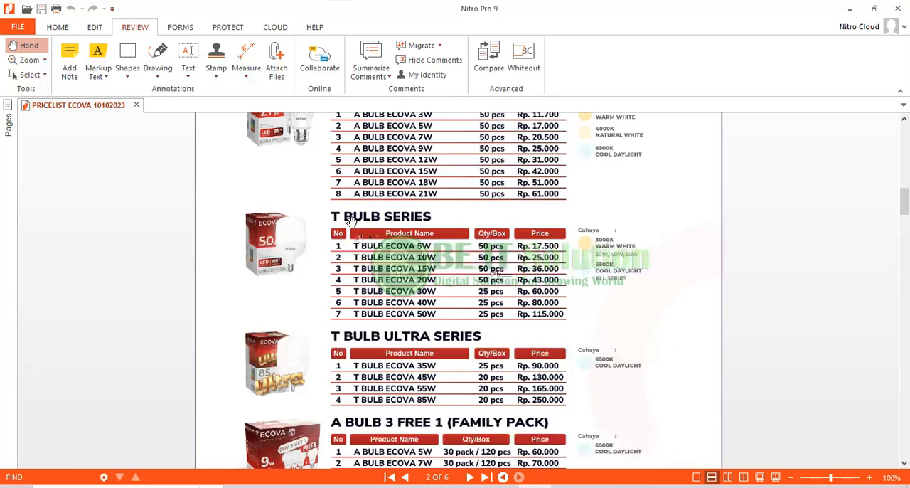
pyautogui.scroll(3, 349, 222)
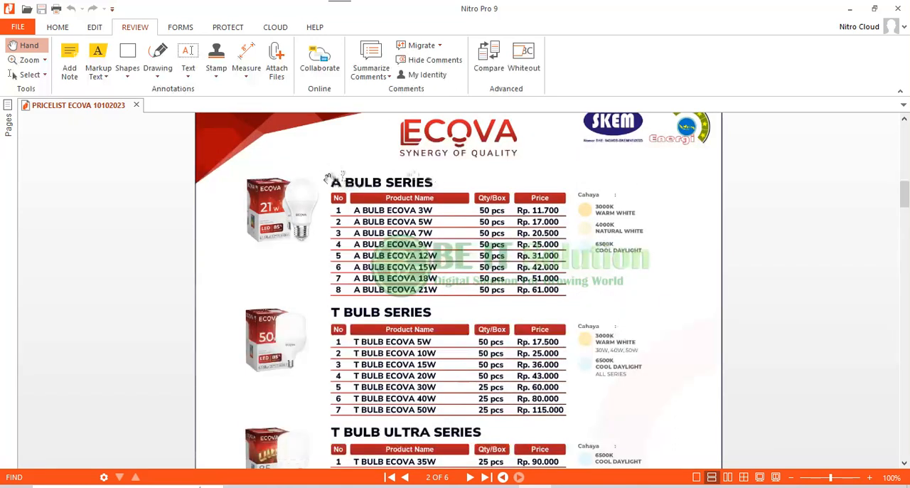
pyautogui.click(849, 8)
# Examine the categories available for item 1001 and locate where Kategori Barang is maintained, leaving the category unchanged.
pyautogui.click(334, 169)
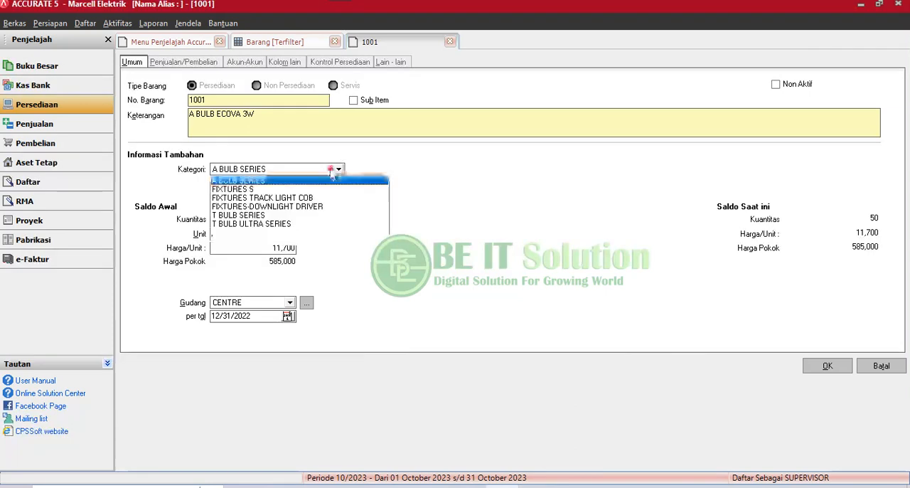
pyautogui.click(332, 170)
pyautogui.click(334, 171)
pyautogui.click(333, 170)
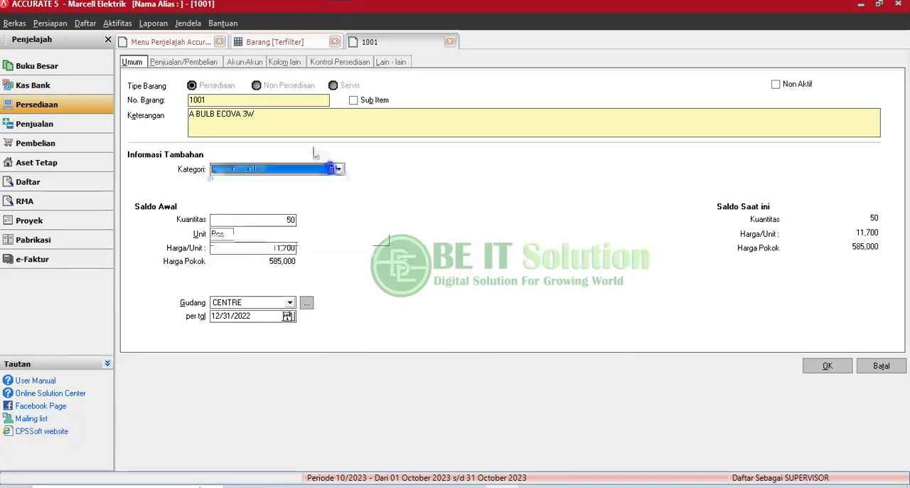
pyautogui.click(86, 24)
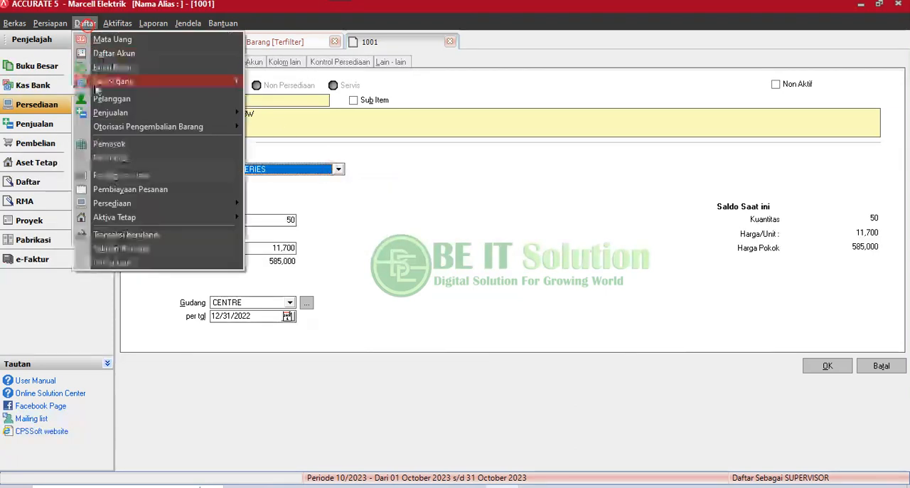
pyautogui.moveTo(112, 207)
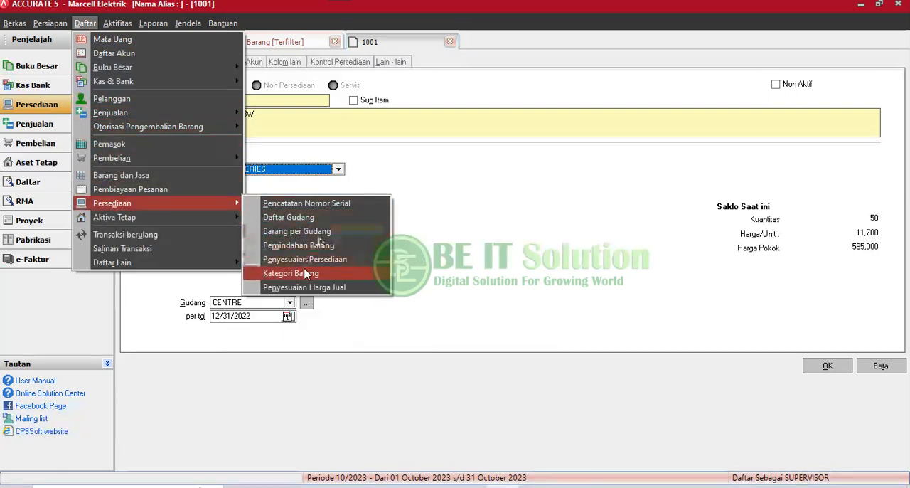
pyautogui.click(489, 186)
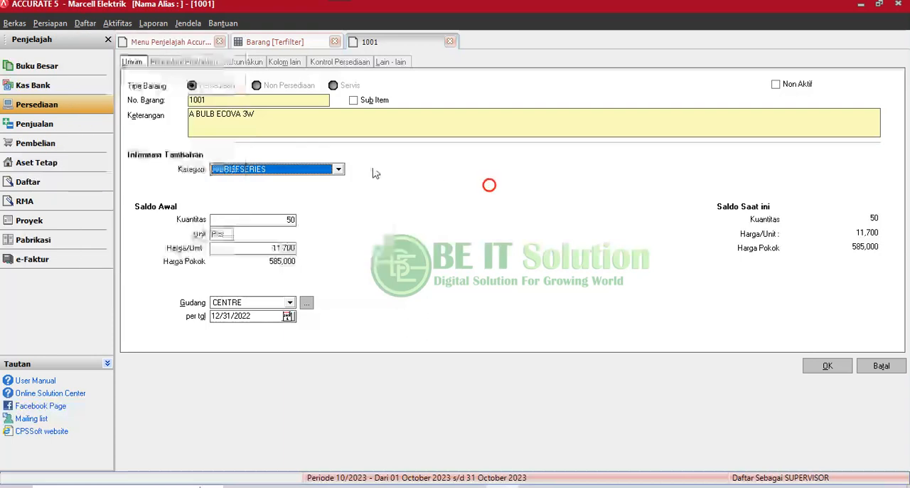
# Examine the opening balance quantity and unit price of item 1001, and confirm the item record.
pyautogui.click(266, 216)
pyautogui.doubleClick(270, 216)
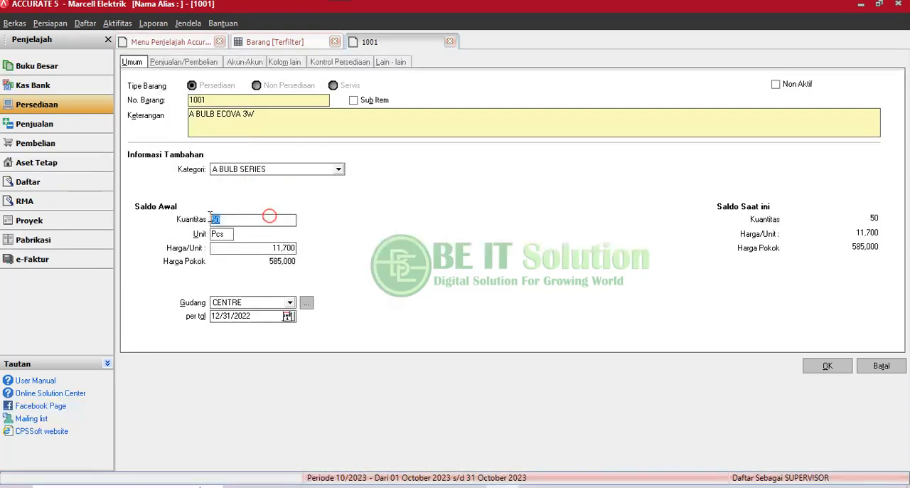
pyautogui.click(241, 248)
pyautogui.doubleClick(258, 248)
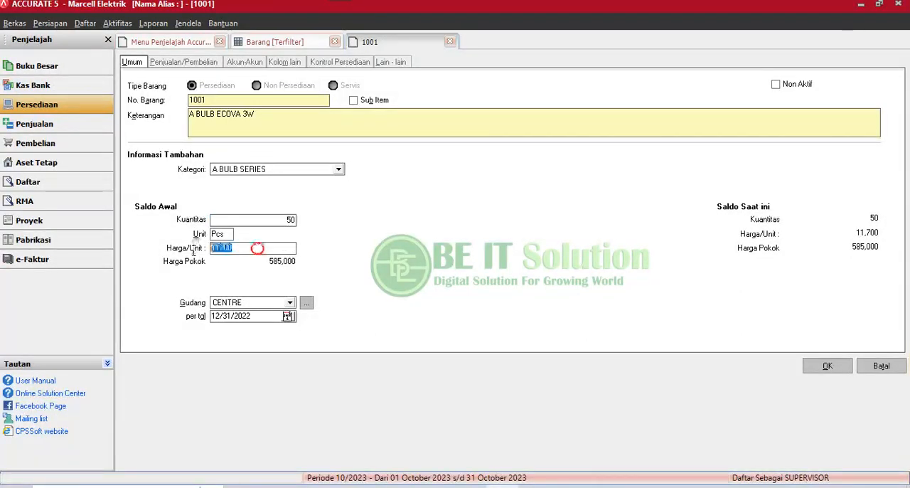
pyautogui.click(254, 249)
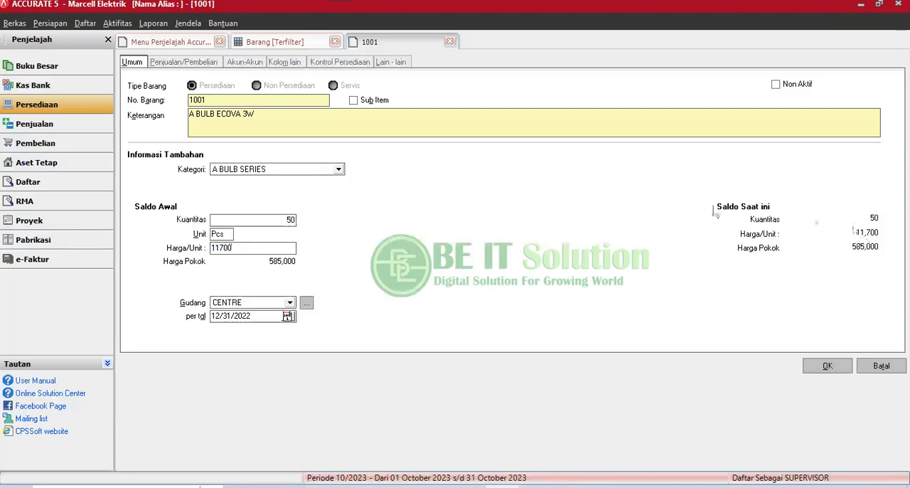
pyautogui.moveTo(253, 248); pyautogui.dragTo(207, 254)
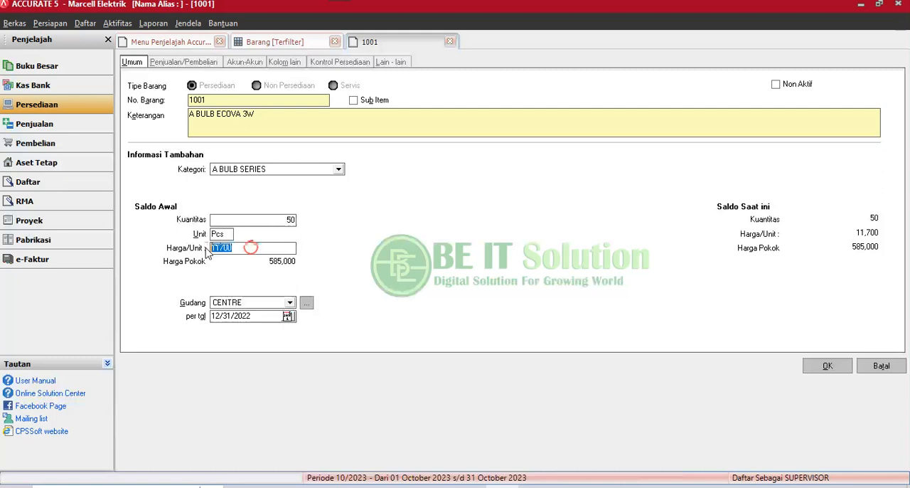
pyautogui.click(270, 219)
pyautogui.doubleClick(259, 219)
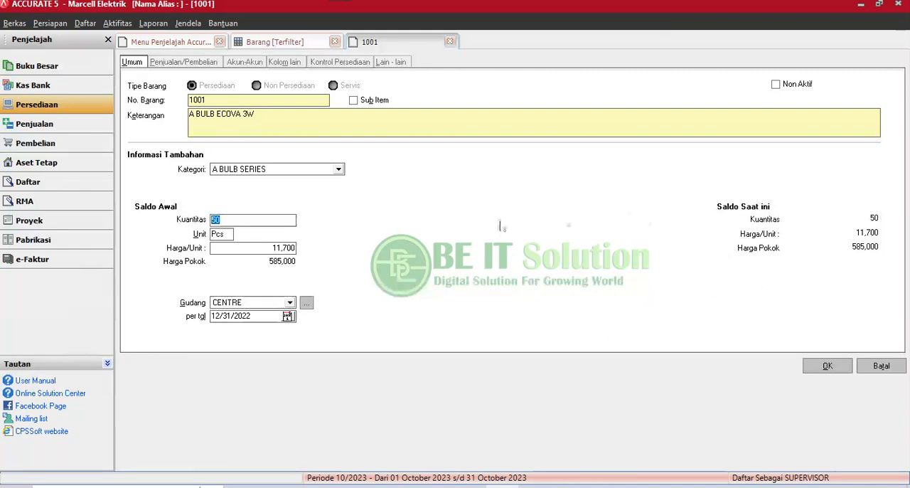
pyautogui.click(827, 366)
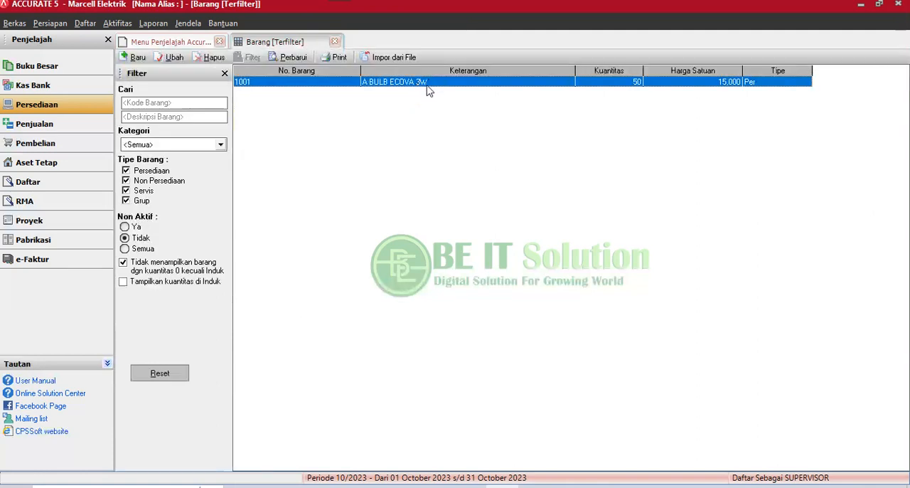
# Display the Daftar Akun under Buku Besar and examine the balances of the Persediaan accounts and the accounts below them.
pyautogui.click(61, 67)
pyautogui.click(177, 104)
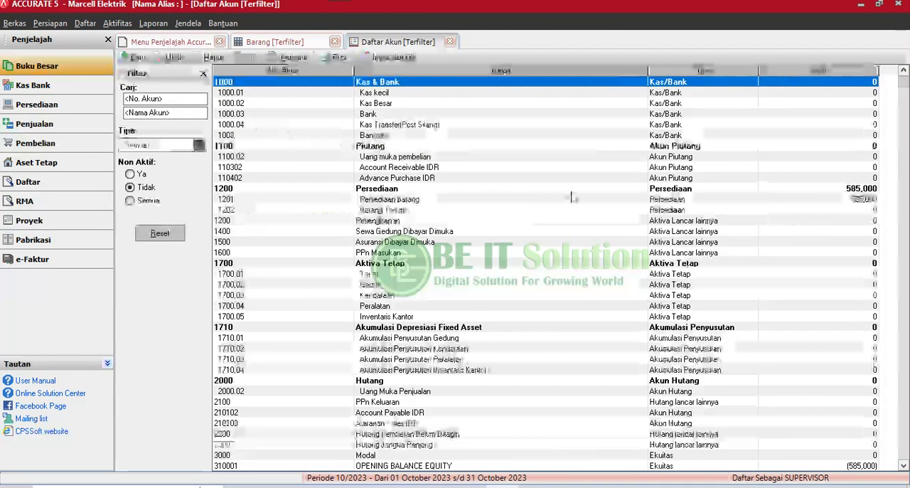
pyautogui.click(646, 200)
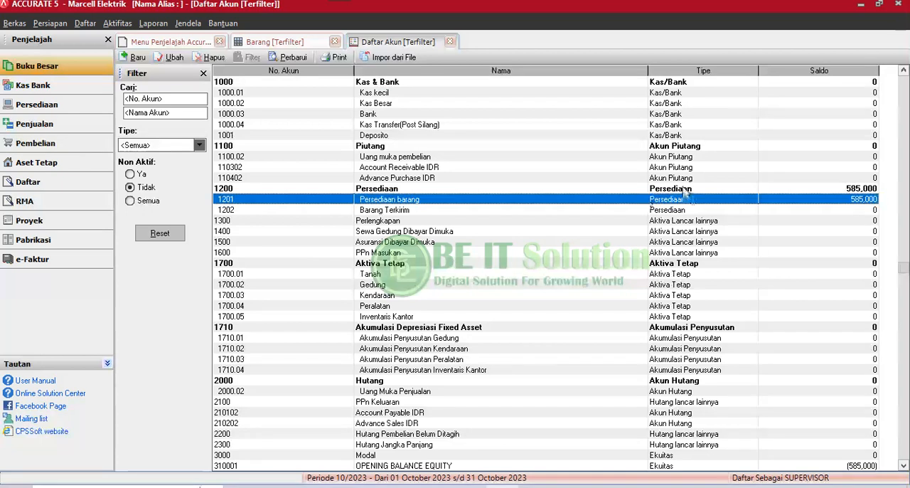
pyautogui.click(682, 189)
pyautogui.press('Down')
pyautogui.press('Down')
pyautogui.press('Down')
pyautogui.press('Down')
pyautogui.press('Down')
pyautogui.press('Down')
pyautogui.press('Down')
pyautogui.press('Down')
pyautogui.press('Down')
pyautogui.press('Down')
pyautogui.press('Down')
pyautogui.press('Down')
pyautogui.press('Down')
pyautogui.press('Down')
pyautogui.press('Down')
pyautogui.press('Down')
pyautogui.press('Down')
pyautogui.press('Down')
pyautogui.press('Down')
pyautogui.press('Down')
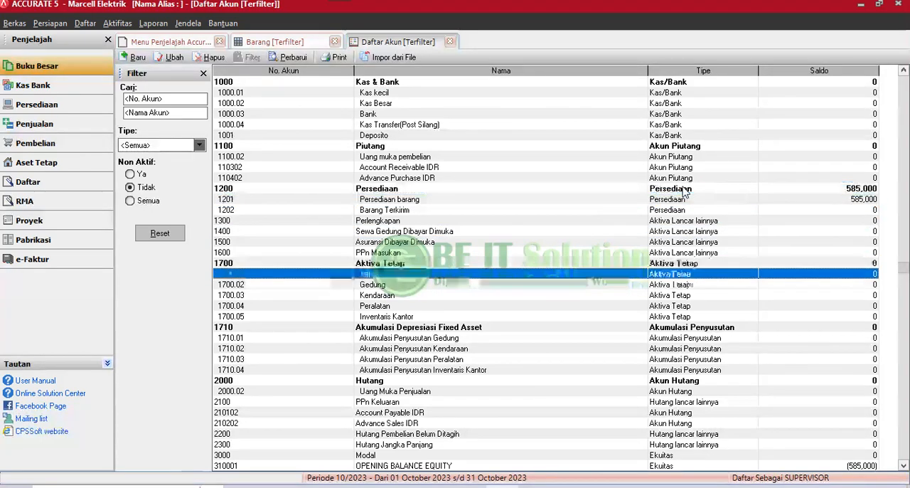
pyautogui.press('Down')
pyautogui.press('Down')
pyautogui.press('Down')
pyautogui.press('Down')
pyautogui.press('Down')
pyautogui.press('Down')
pyautogui.press('Down')
pyautogui.press('Down')
pyautogui.press('Down')
pyautogui.press('Down')
pyautogui.press('Down')
pyautogui.press('Down')
pyautogui.press('Down')
pyautogui.press('Down')
pyautogui.press('Down')
pyautogui.press('Down')
pyautogui.press('Down')
pyautogui.press('Down')
pyautogui.press('Down')
pyautogui.press('Down')
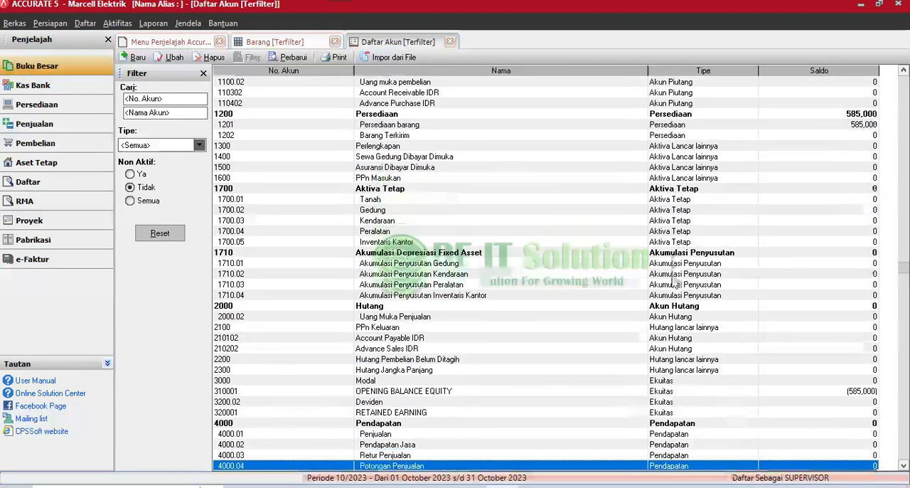
# Examine the balances of the remaining accounts to the end of the Daftar Akun, and select the OPENING BALANCE EQUITY account.
pyautogui.press('Down')
pyautogui.press('Down')
pyautogui.press('Down')
pyautogui.press('Down')
pyautogui.press('Down')
pyautogui.press('Down')
pyautogui.press('Down')
pyautogui.press('Down')
pyautogui.press('Down')
pyautogui.press('Down')
pyautogui.press('Down')
pyautogui.press('Down')
pyautogui.press('Down')
pyautogui.press('Down')
pyautogui.press('Down')
pyautogui.press('Down')
pyautogui.press('Down')
pyautogui.press('Down')
pyautogui.press('Down')
pyautogui.press('Down')
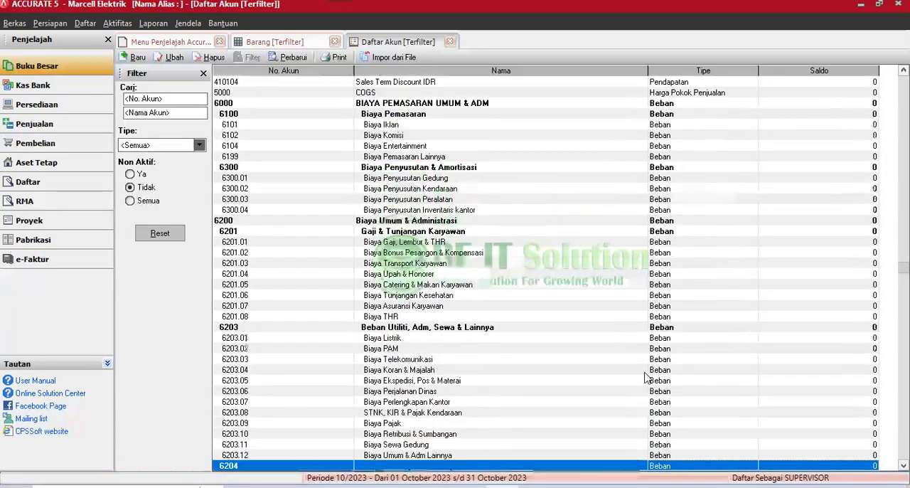
pyautogui.press('Down')
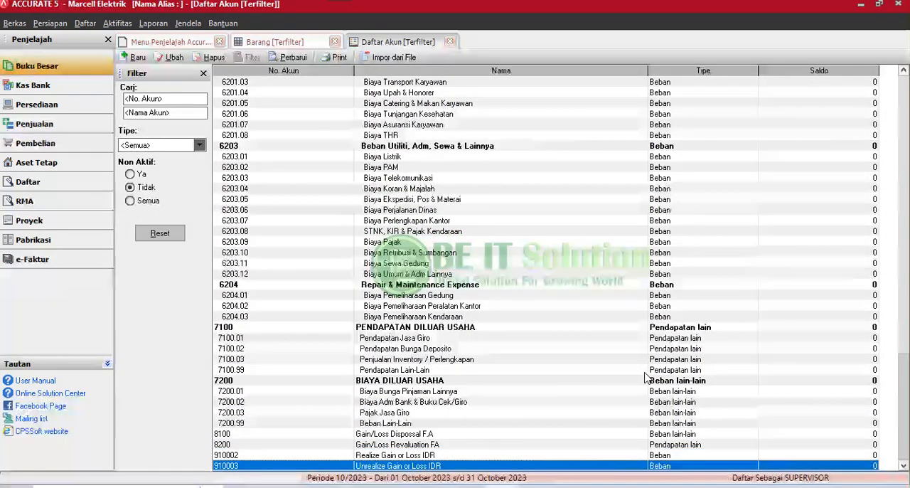
pyautogui.press('Up')
pyautogui.press('Up')
pyautogui.press('Up')
pyautogui.press('Up')
pyautogui.press('Up')
pyautogui.press('Up')
pyautogui.press('Up')
pyautogui.press('Up')
pyautogui.press('Up')
pyautogui.press('Up')
pyautogui.press('Up')
pyautogui.press('Up')
pyautogui.press('Up')
pyautogui.press('Up')
pyautogui.press('Up')
pyautogui.press('Up')
pyautogui.press('Up')
pyautogui.press('Up')
pyautogui.press('Up')
pyautogui.press('Up')
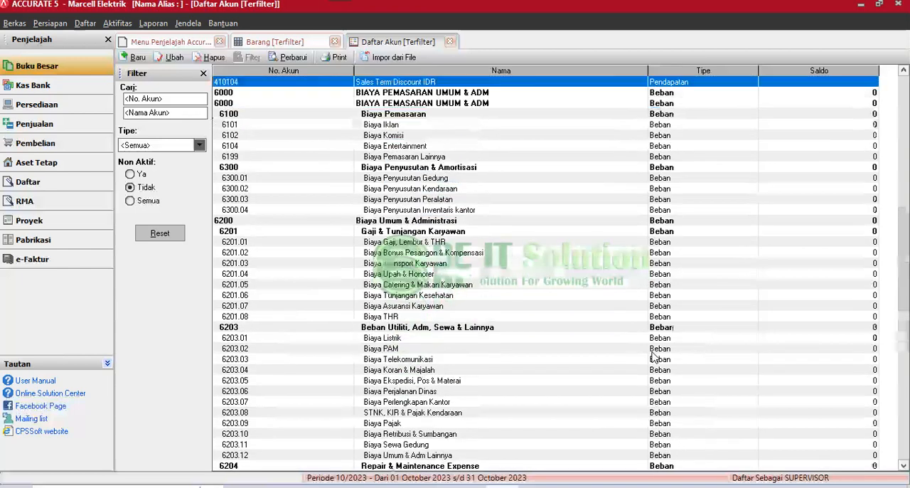
pyautogui.press('Up')
pyautogui.press('Up')
pyautogui.press('Up')
pyautogui.press('Up')
pyautogui.press('Up')
pyautogui.press('Up')
pyautogui.press('Up')
pyautogui.press('Up')
pyautogui.press('Up')
pyautogui.press('Up')
pyautogui.press('Up')
pyautogui.press('Up')
pyautogui.press('Up')
pyautogui.press('Up')
pyautogui.press('Up')
pyautogui.press('Up')
pyautogui.press('Up')
pyautogui.press('Up')
pyautogui.press('Up')
pyautogui.press('Up')
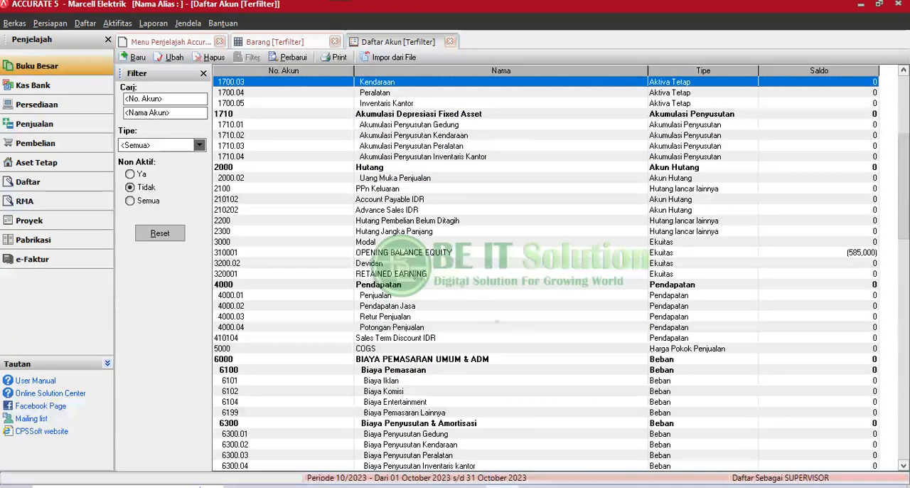
pyautogui.click(413, 255)
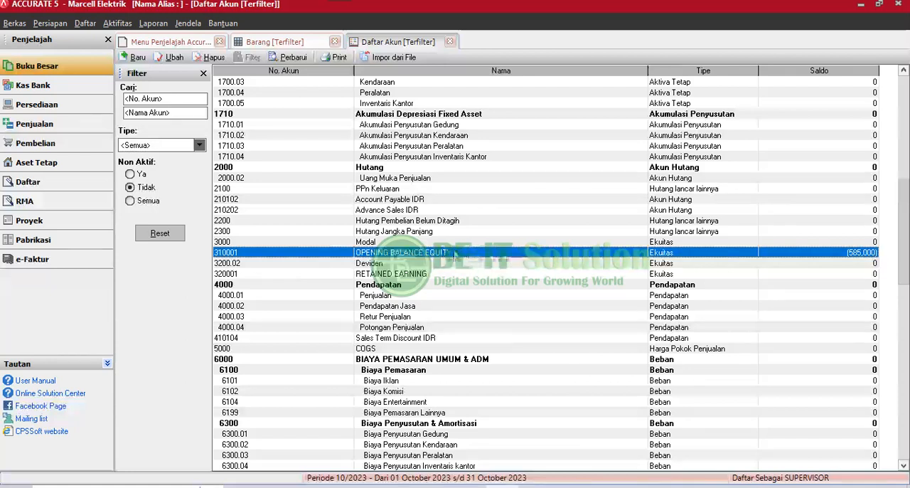
# List the inventory adjustments without the date filter, and examine the opening value adjustment of item 1001 without changing it.
pyautogui.click(86, 24)
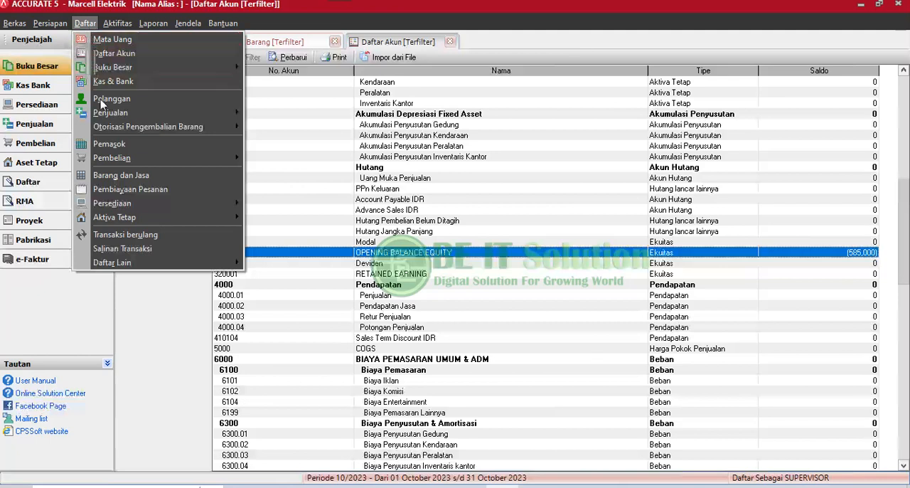
pyautogui.moveTo(126, 203)
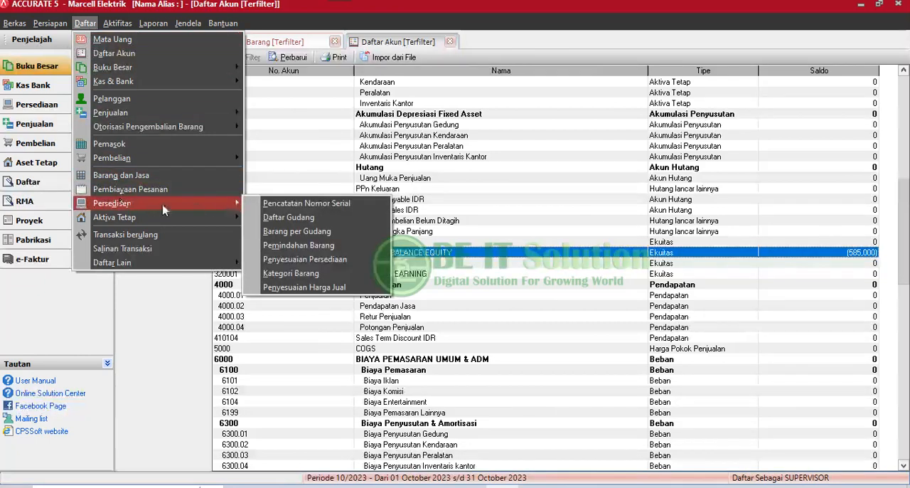
pyautogui.click(319, 260)
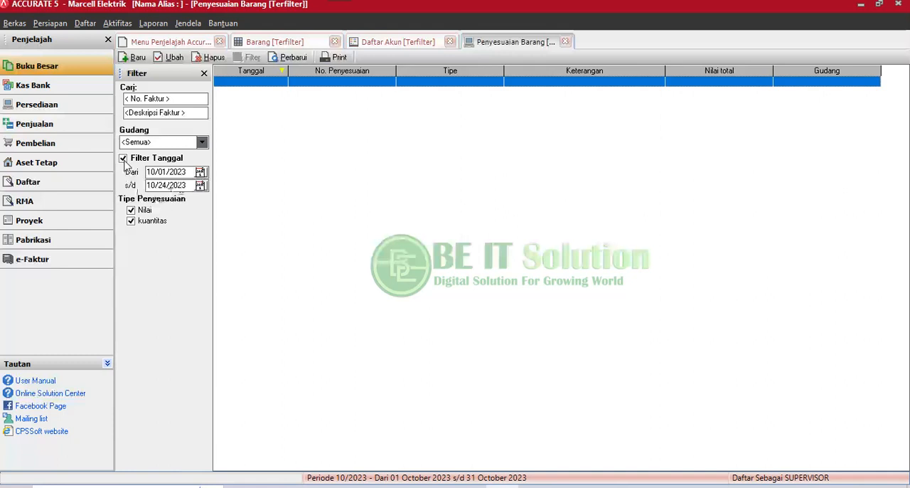
pyautogui.click(124, 158)
pyautogui.doubleClick(333, 84)
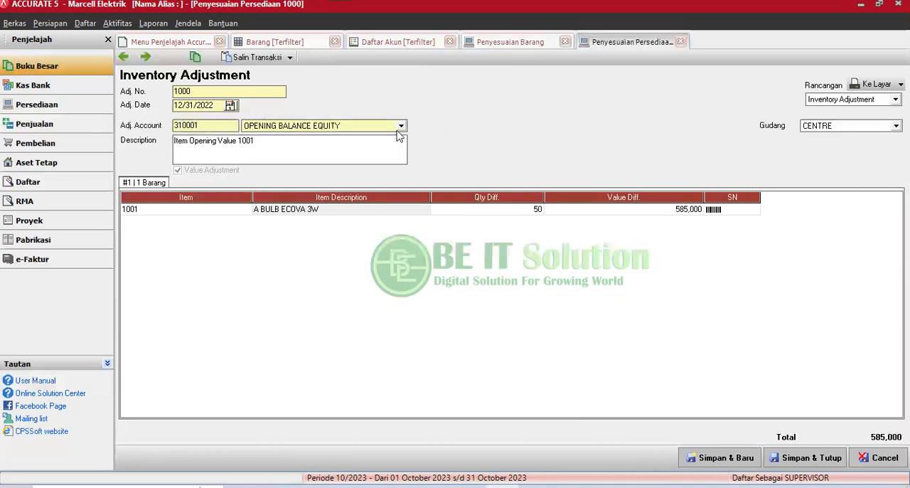
pyautogui.click(884, 457)
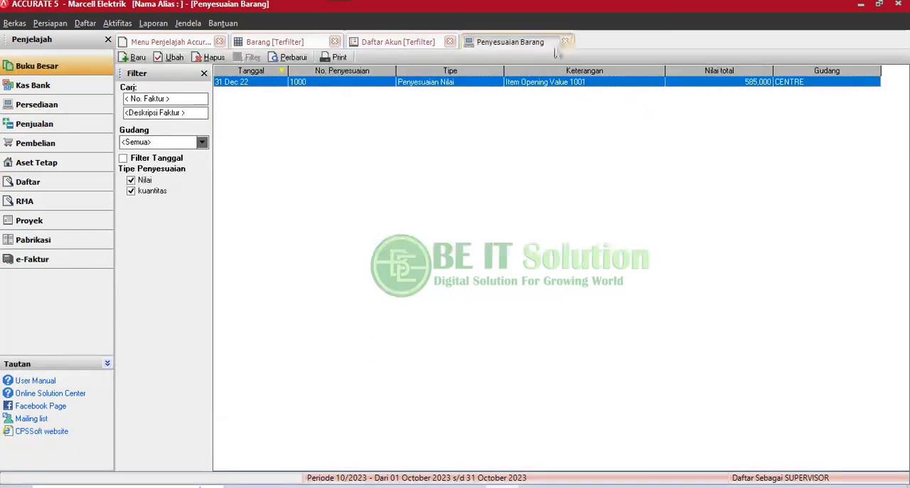
# Compare the Daftar Akun with the Penyesuaian Barang list, and close the adjustment list.
pyautogui.click(398, 41)
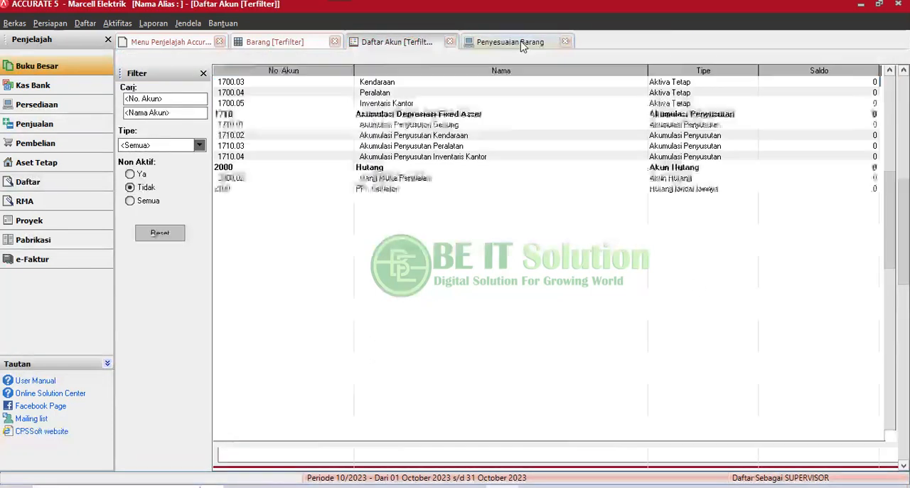
pyautogui.click(519, 41)
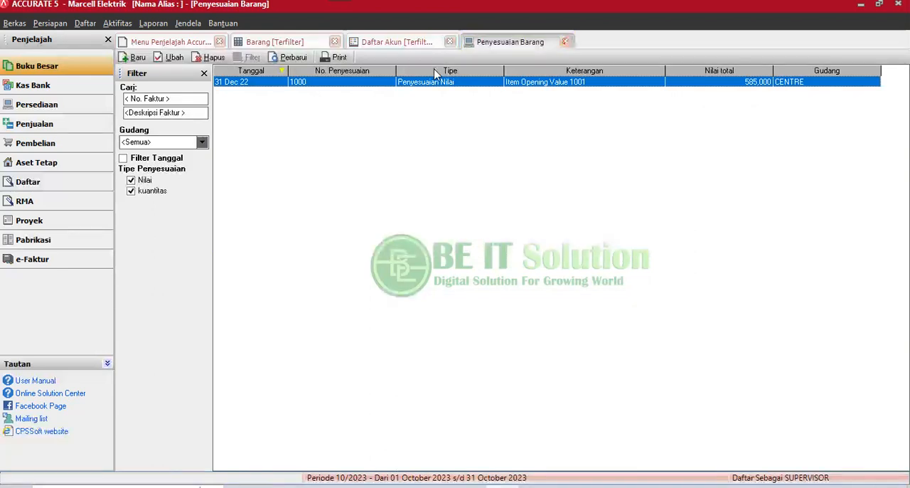
pyautogui.click(564, 41)
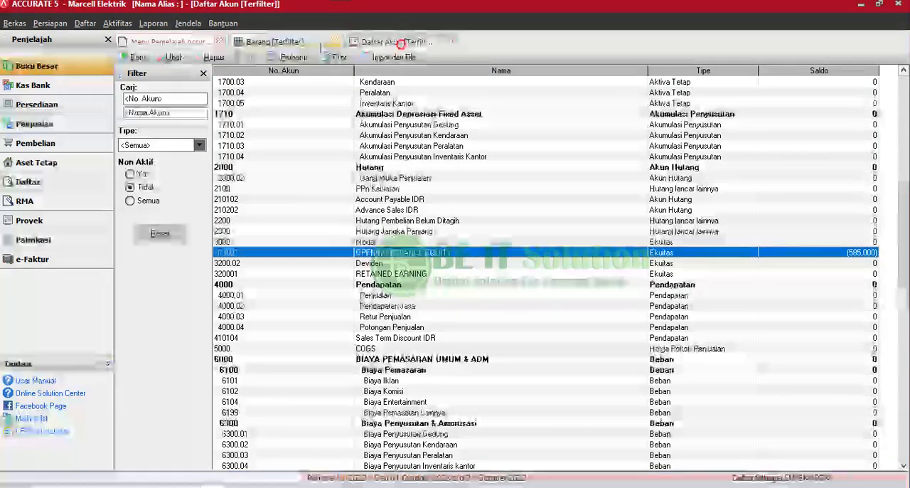
# Display the record of item 1001 from the Barang list and examine its opening Harga/Unit.
pyautogui.click(285, 41)
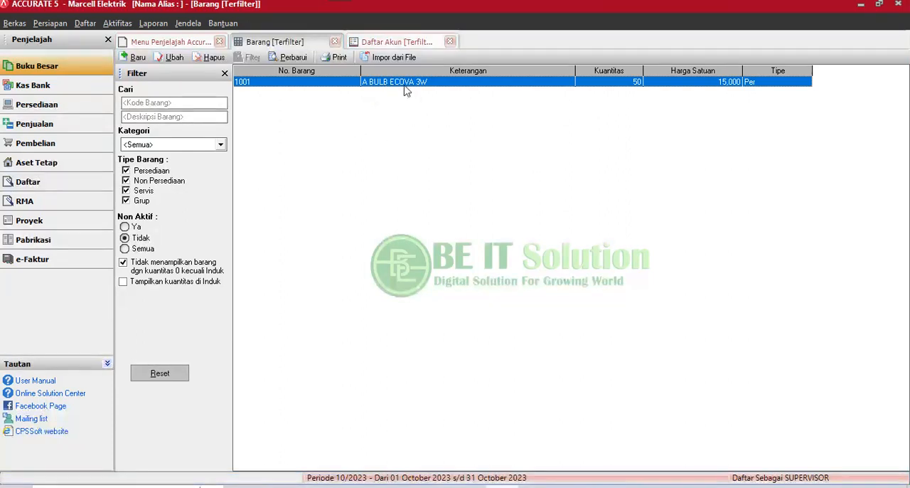
pyautogui.doubleClick(405, 83)
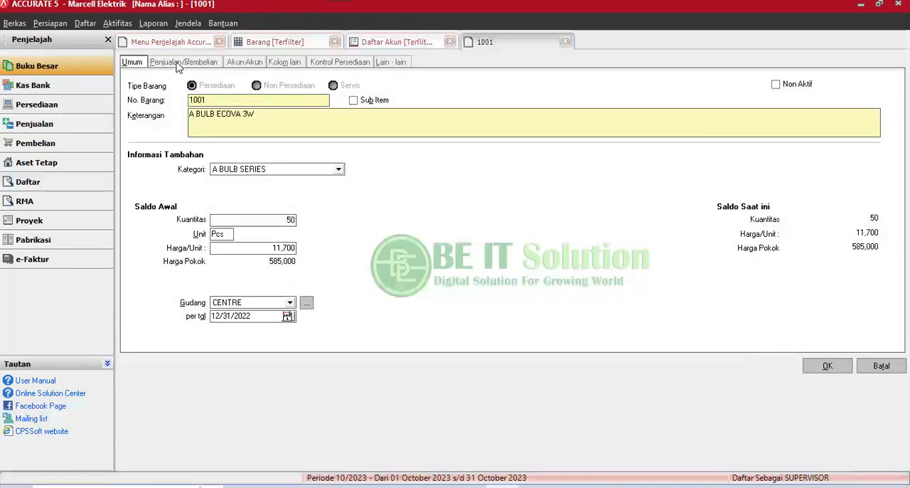
pyautogui.click(179, 63)
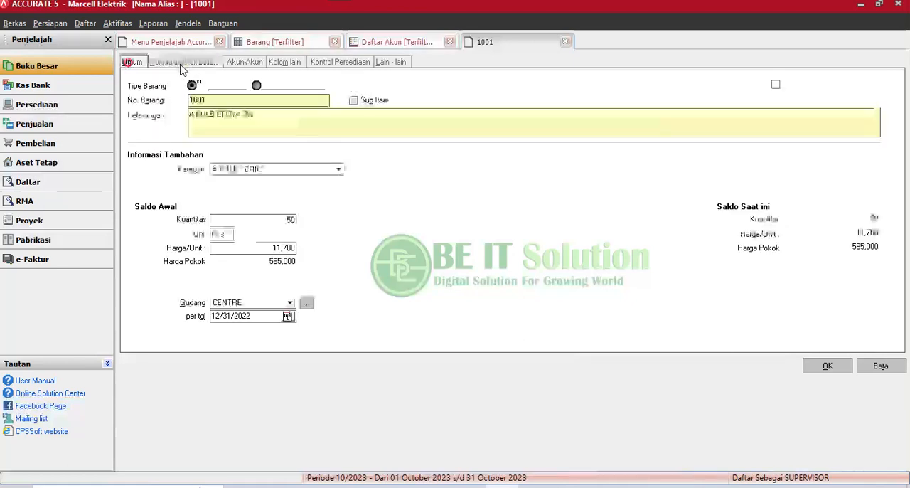
pyautogui.click(133, 61)
pyautogui.click(238, 249)
pyautogui.doubleClick(257, 244)
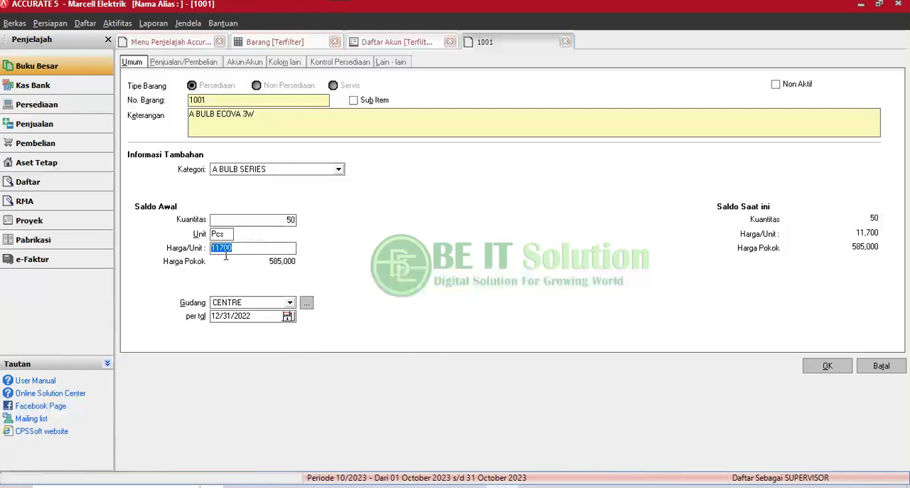
# Examine the Harga Jual of item 1001 and its default selling price levels, leaving Tingkat 2 to 5 empty.
pyautogui.click(185, 62)
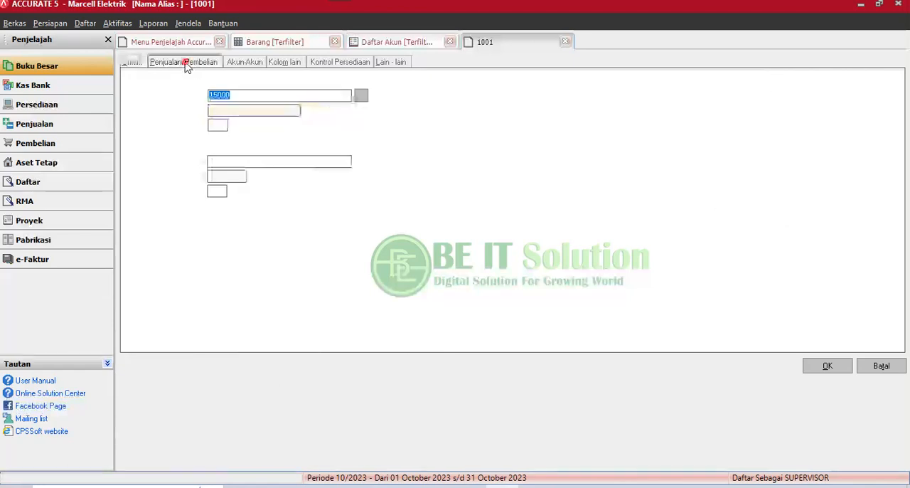
pyautogui.click(265, 96)
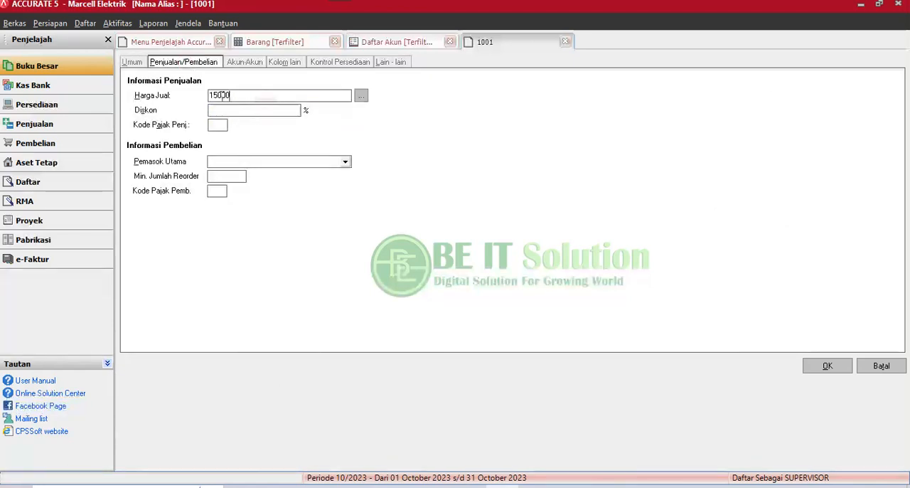
pyautogui.click(360, 95)
pyautogui.click(128, 72)
pyautogui.click(144, 57)
pyautogui.click(135, 74)
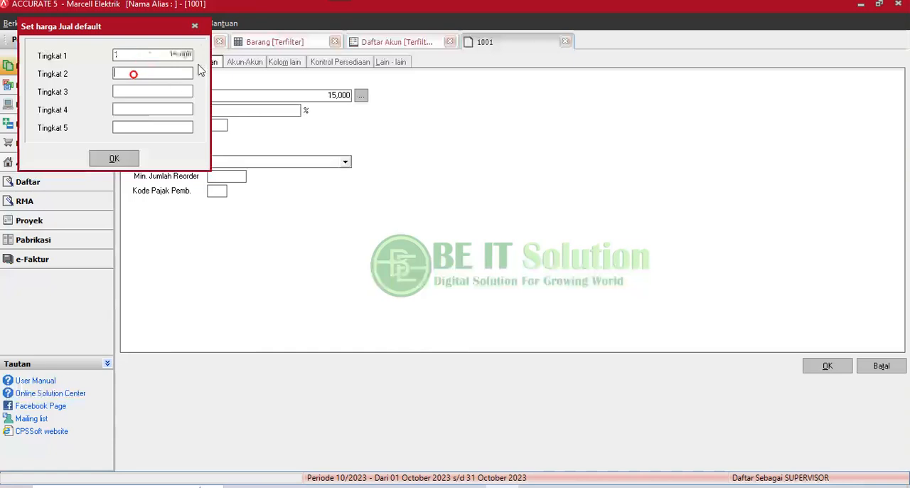
pyautogui.click(195, 25)
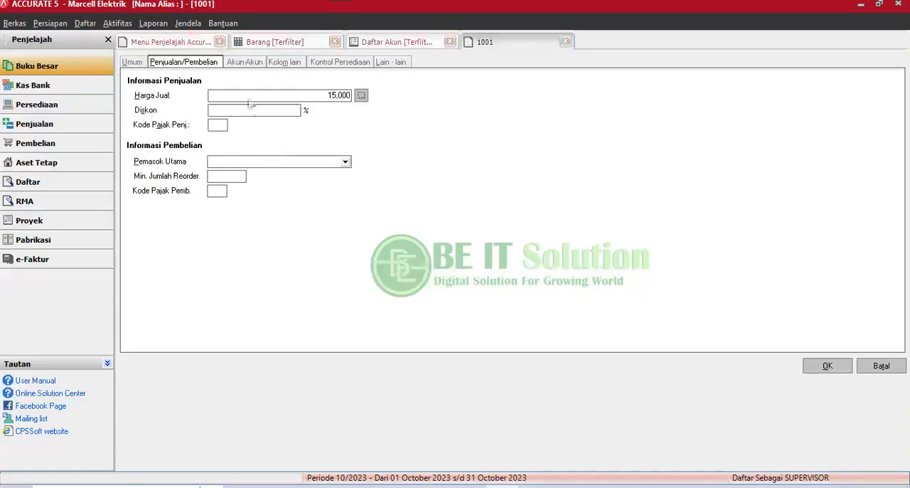
# Examine the default accounts assigned to item 1001 and its additional fields under Kolom lain.
pyautogui.click(243, 62)
pyautogui.click(169, 64)
pyautogui.click(132, 62)
pyautogui.click(184, 62)
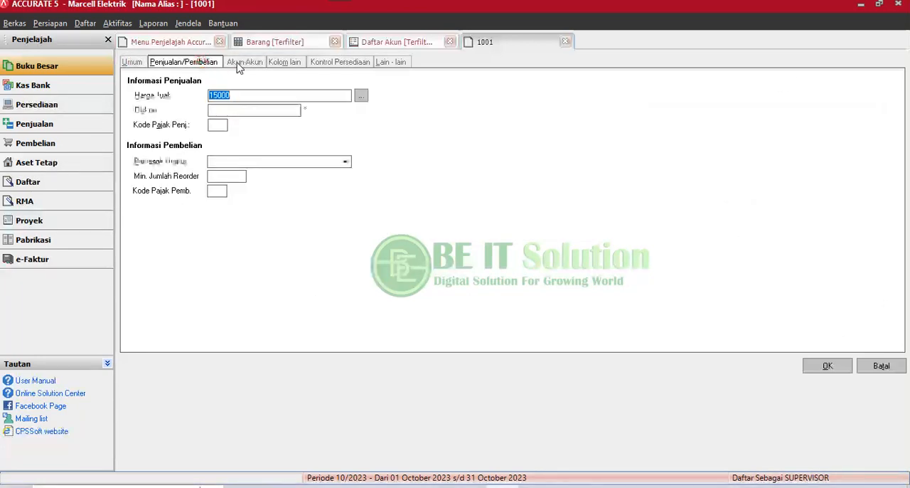
pyautogui.click(241, 63)
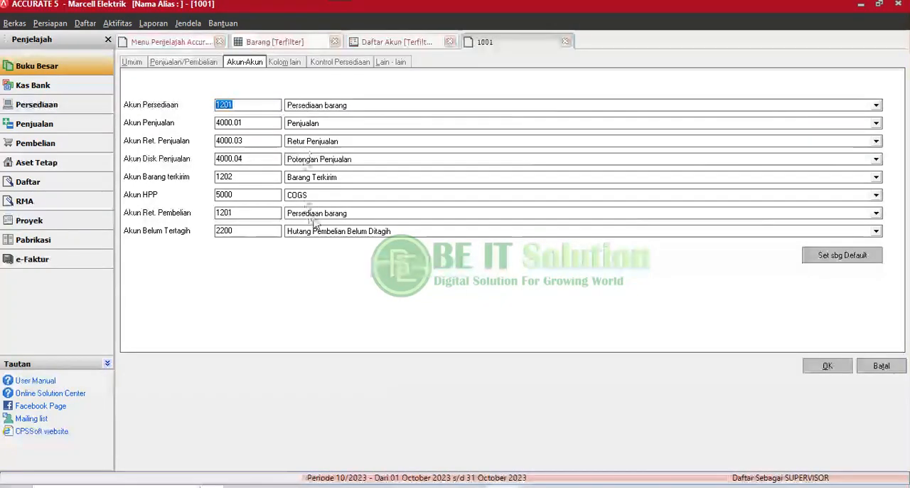
pyautogui.click(286, 64)
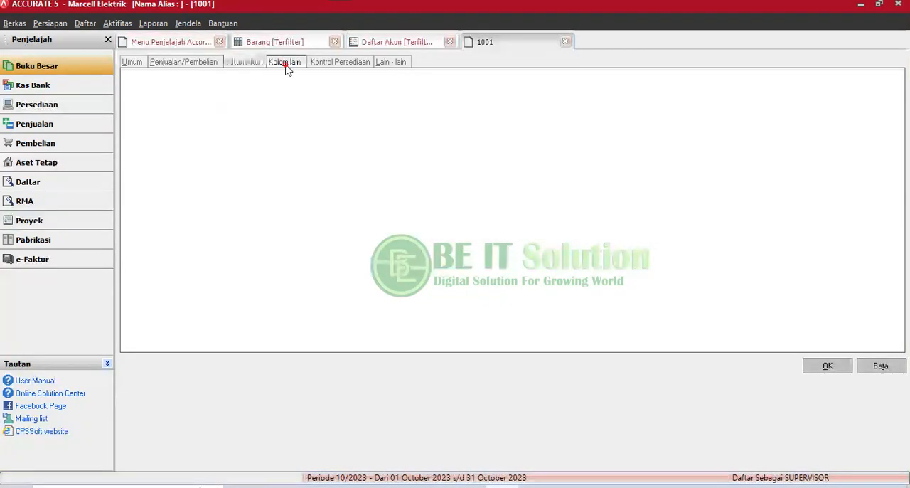
# Review the opening quantity and unit price of item 1001, and close its record without saving.
pyautogui.click(138, 64)
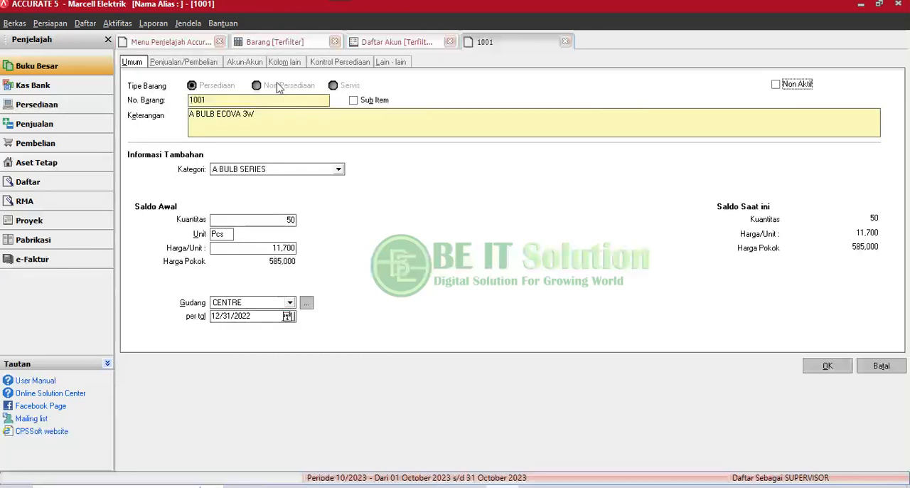
pyautogui.doubleClick(268, 221)
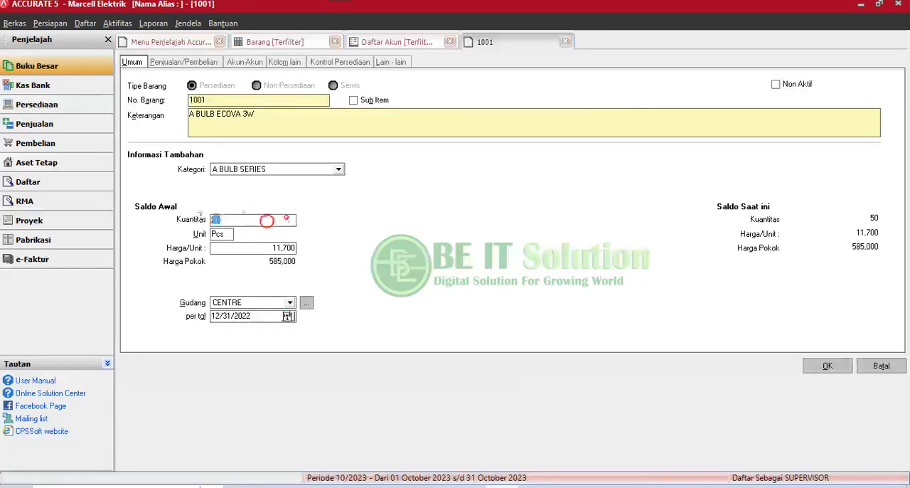
pyautogui.doubleClick(267, 247)
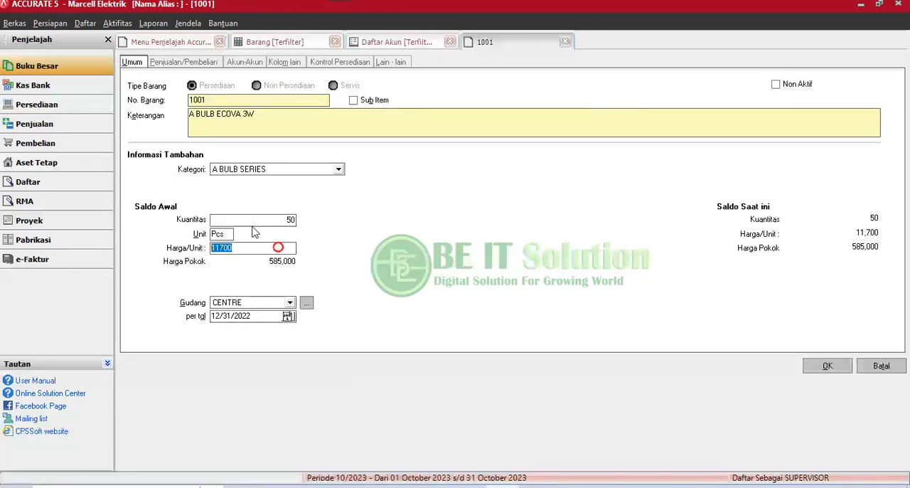
pyautogui.click(265, 221)
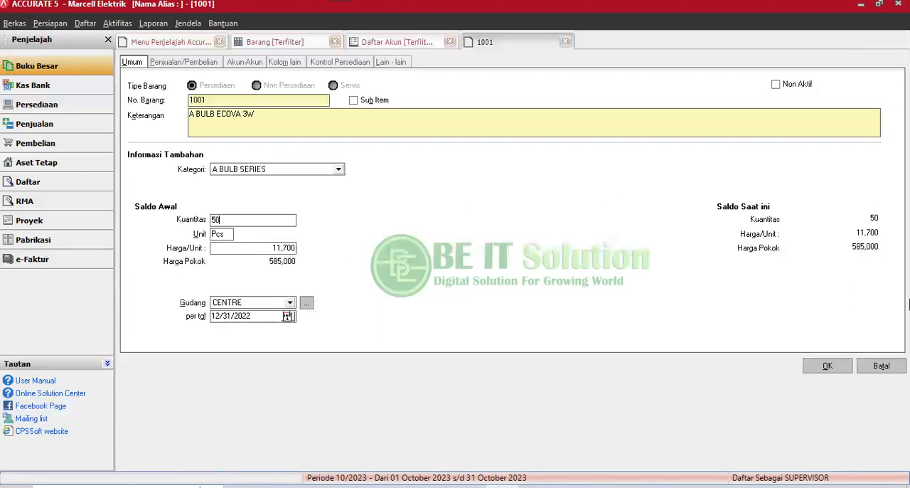
pyautogui.click(881, 365)
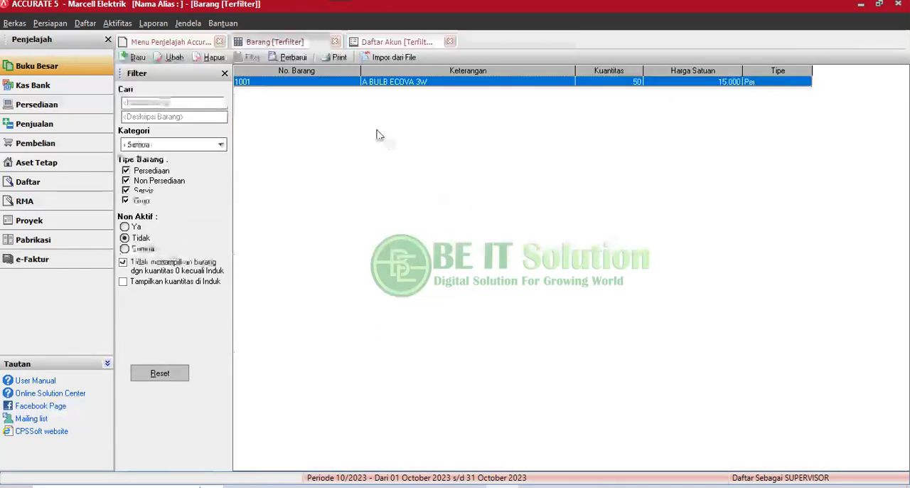
# Start a new inventory item record, and switch to the ECOVA price list PDF to check the A Bulb series.
pyautogui.click(376, 130)
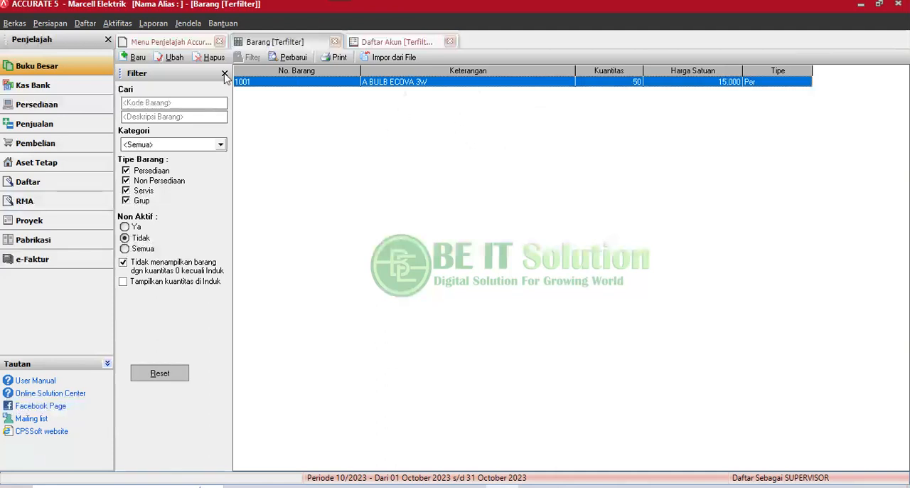
pyautogui.click(134, 58)
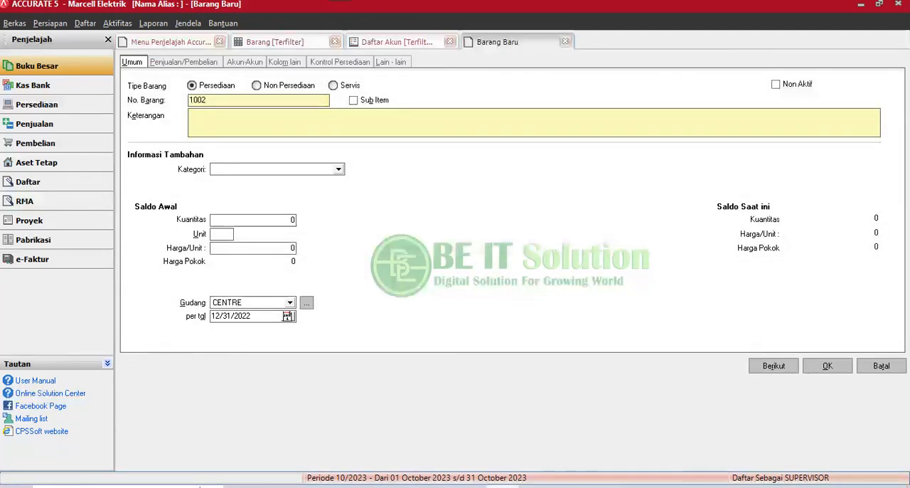
pyautogui.click(535, 486)
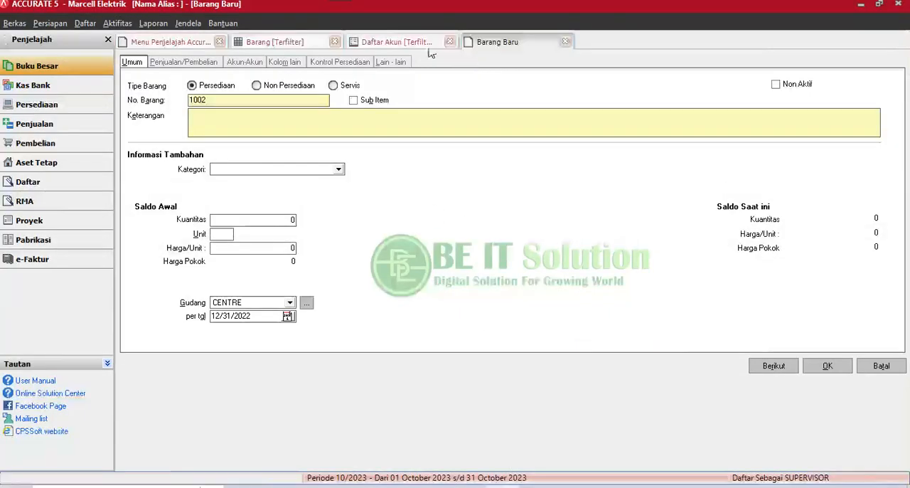
# Switch back to ACCURATE 5, look over the Daftar Akun and the new item form, and return to the Barang list.
pyautogui.click(417, 44)
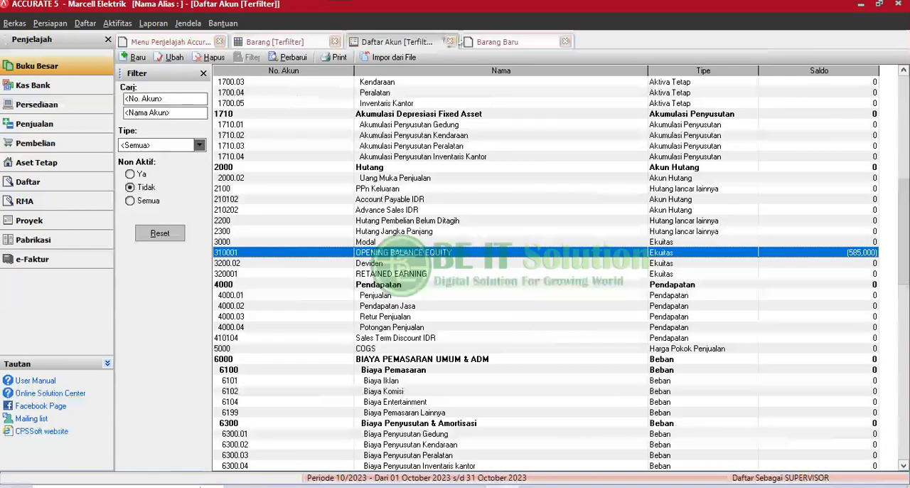
pyautogui.click(498, 41)
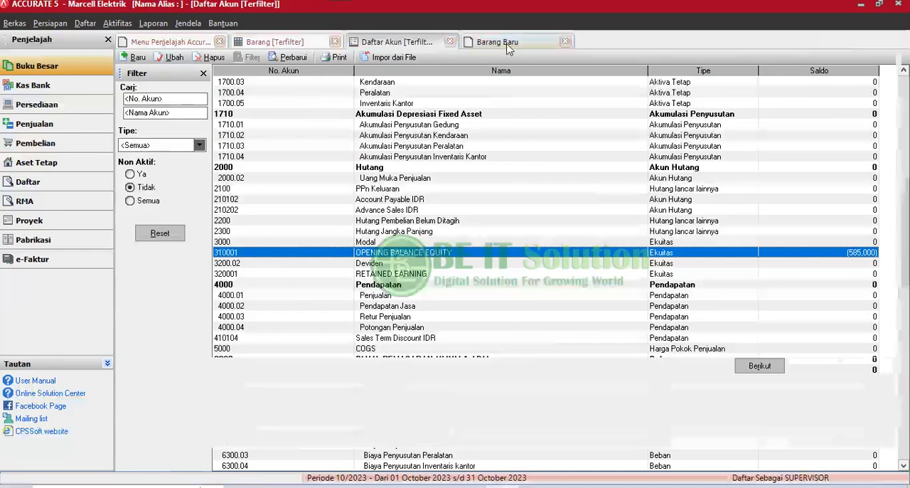
pyautogui.click(291, 44)
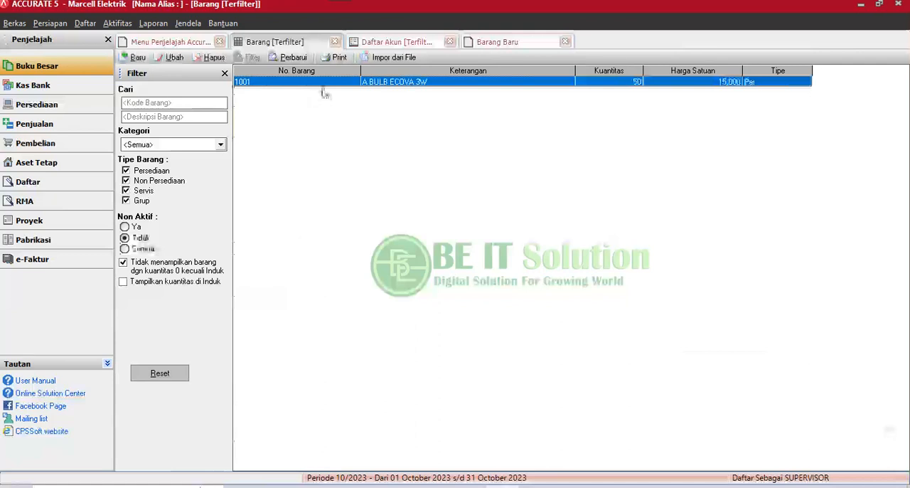
# Copy item 1001's Keterangan into the new item 1002 and change the text to A BULB ECOVA 5W.
pyautogui.doubleClick(319, 84)
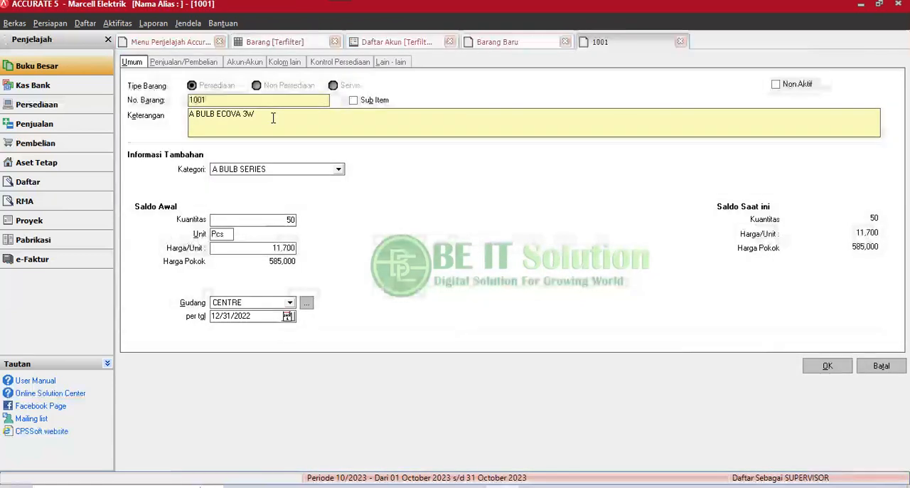
pyautogui.click(273, 118)
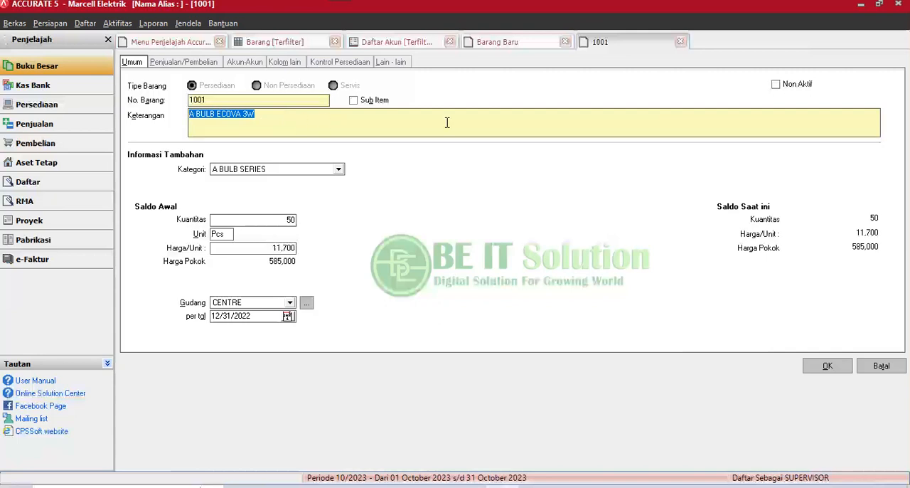
pyautogui.click(502, 44)
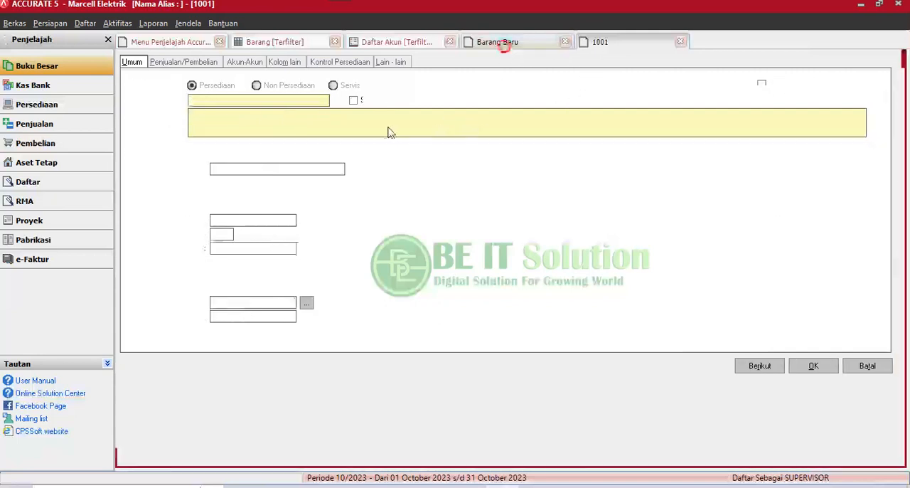
pyautogui.click(251, 120)
pyautogui.write('A BULB ECOVA 3W')
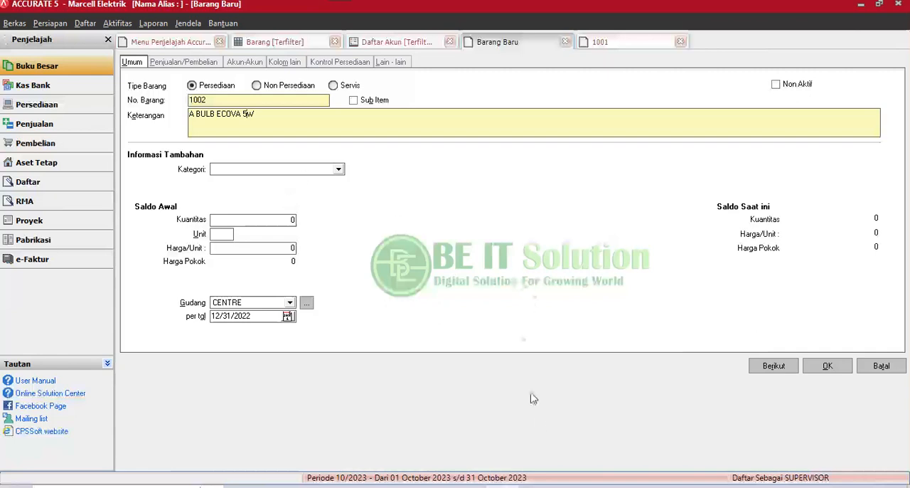
# Check the bulb series in the ECOVA price list PDF and set item 1002's Kategori to A BULB SERIES in ACCURATE 5.
pyautogui.click(537, 486)
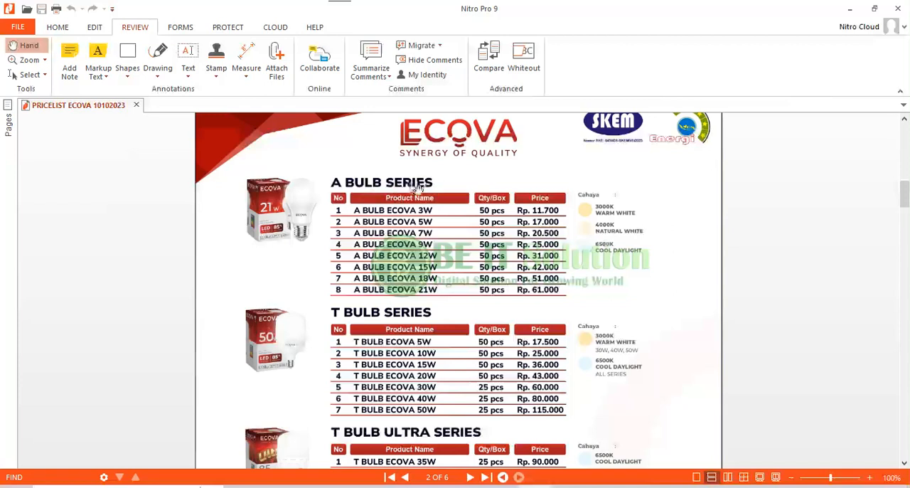
pyautogui.click(502, 487)
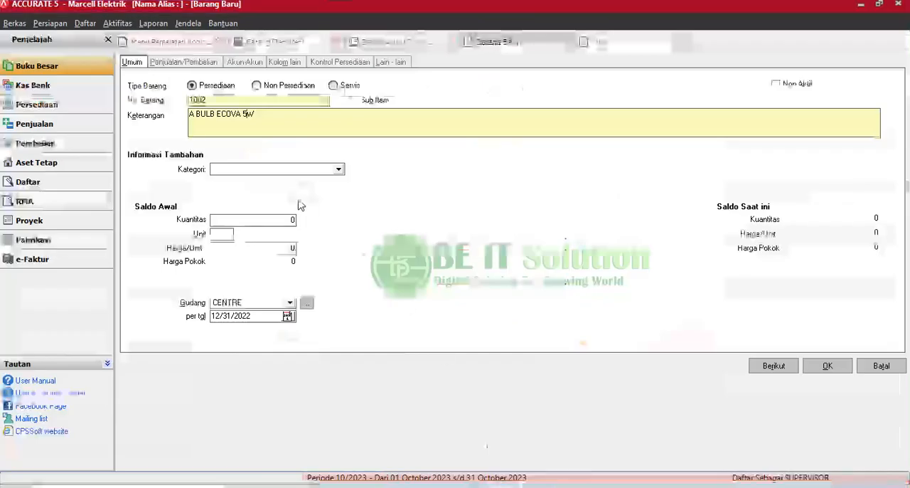
pyautogui.click(262, 170)
pyautogui.click(253, 180)
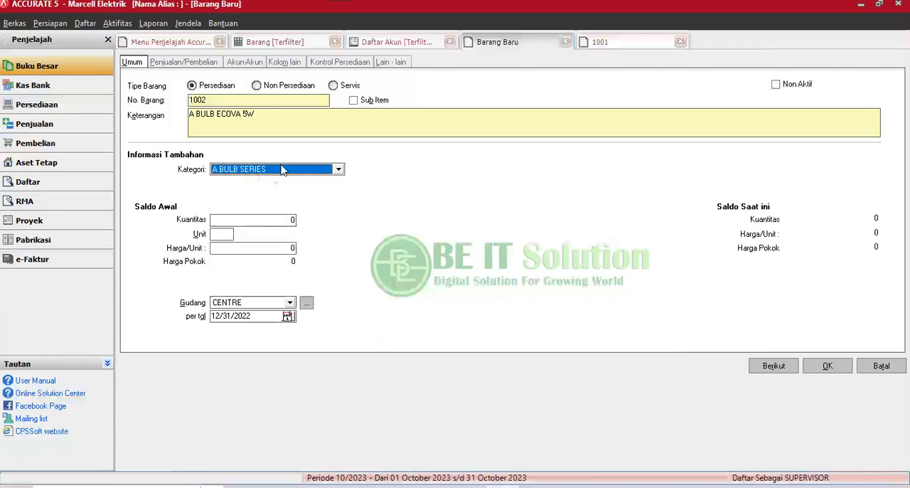
# Set item 1002's opening Kuantitas to 50 and its Unit to Pcs, checking the box quantity in the ECOVA price list.
pyautogui.click(251, 220)
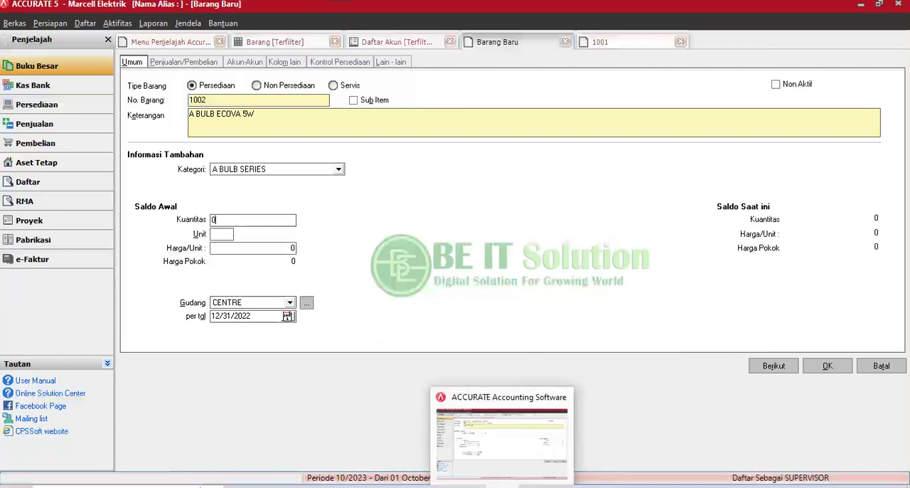
pyautogui.click(501, 487)
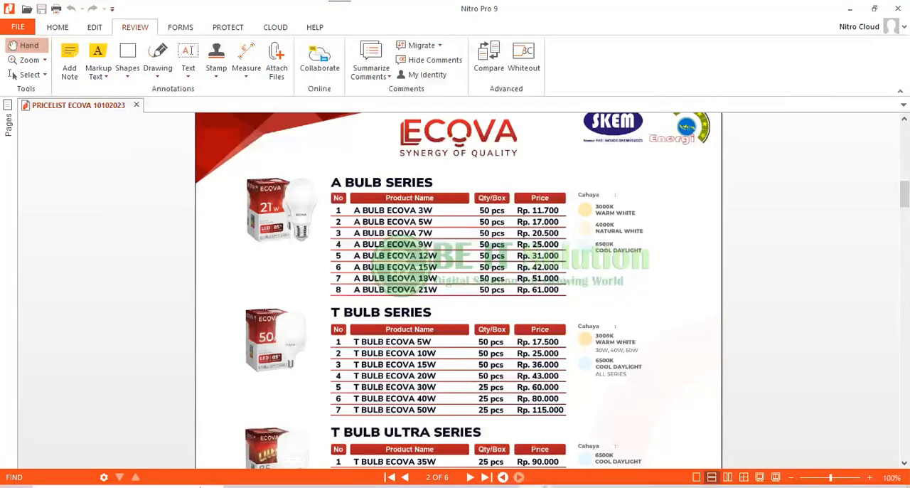
pyautogui.hotkey('alt', 'Tab')
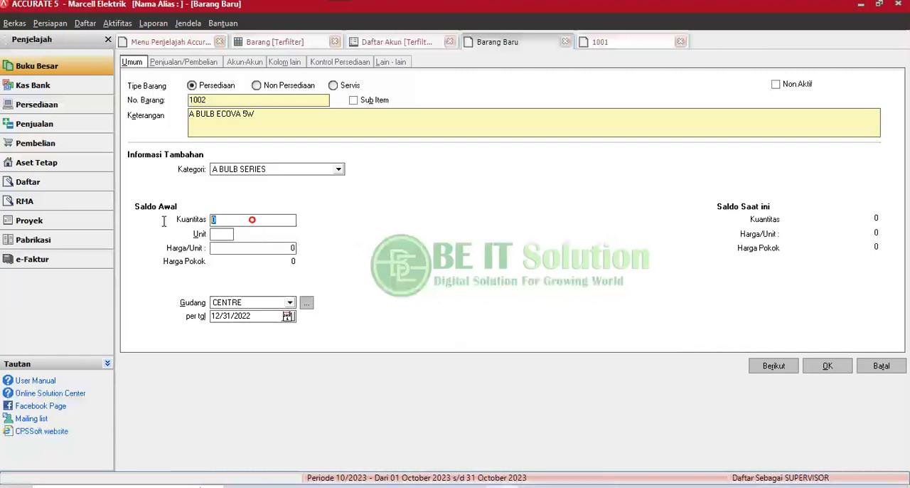
pyautogui.click(231, 236)
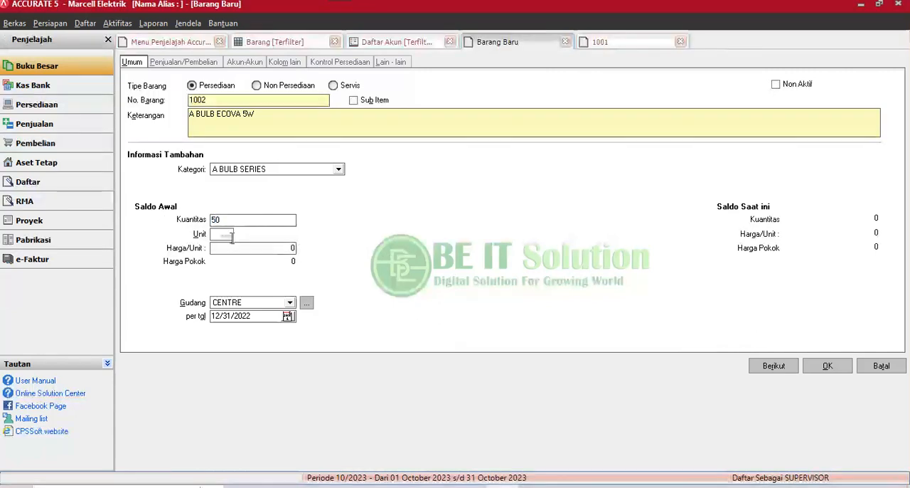
pyautogui.click(231, 236)
pyautogui.click(501, 485)
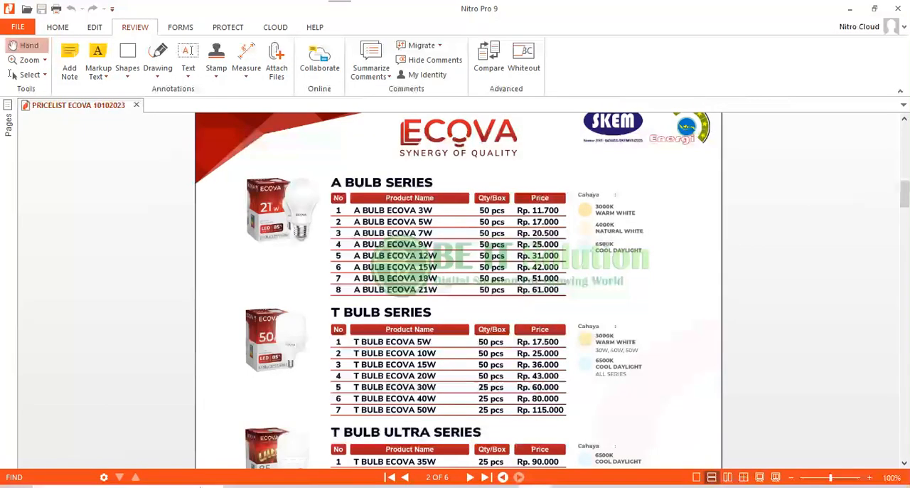
pyautogui.click(501, 485)
pyautogui.click(219, 235)
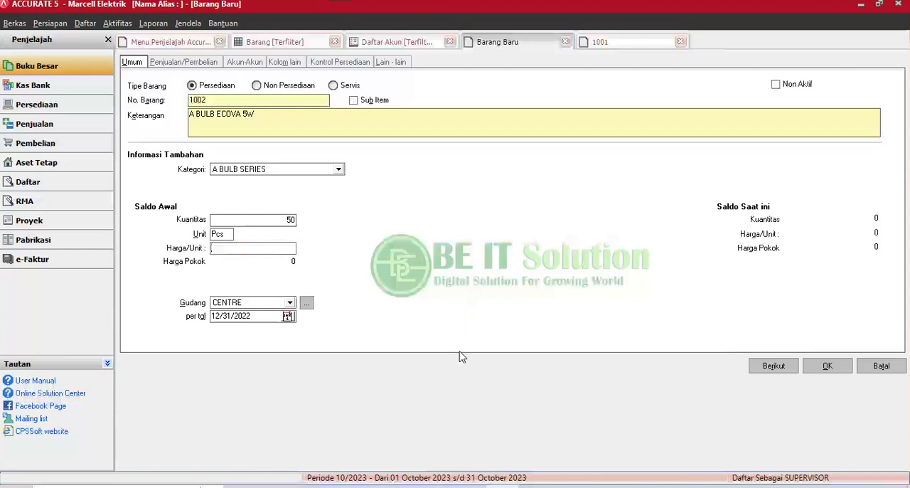
# Look up the A BULB ECOVA 5W price in the ECOVA price list and set item 1002's opening Harga/Unit to 17000.
pyautogui.hotkey('alt', 'Tab')
pyautogui.hotkey('alt', 'Tab')
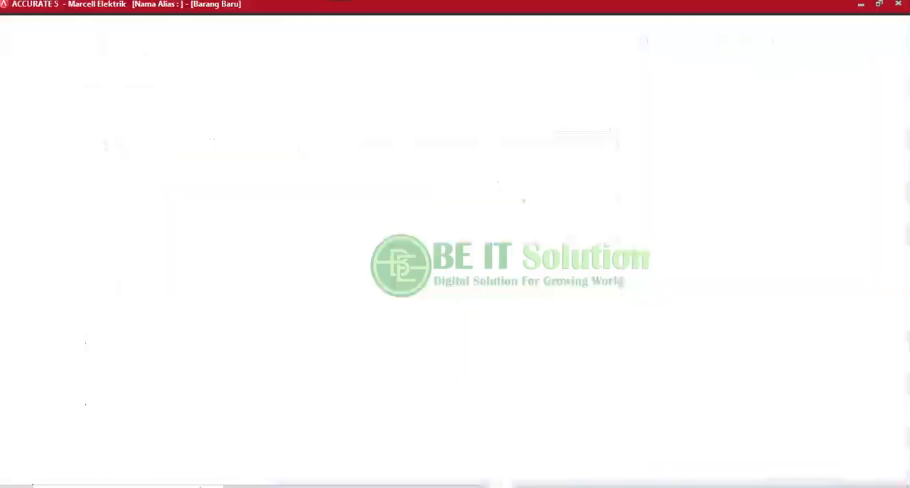
pyautogui.click(532, 486)
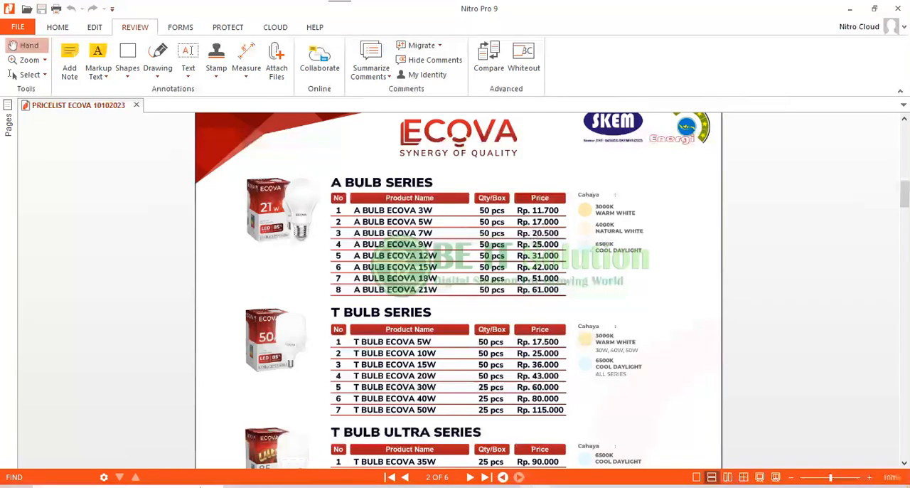
pyautogui.hotkey('alt', 'Tab')
pyautogui.click(246, 246)
pyautogui.write('17000')
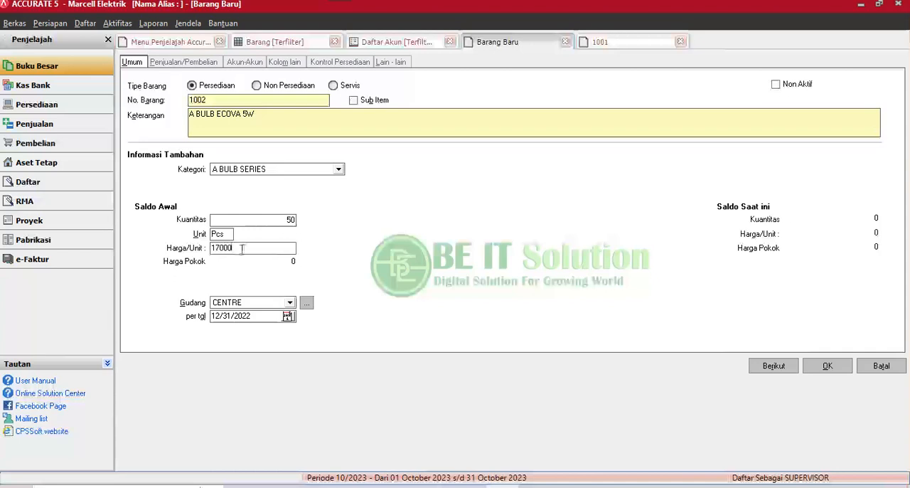
pyautogui.click(234, 222)
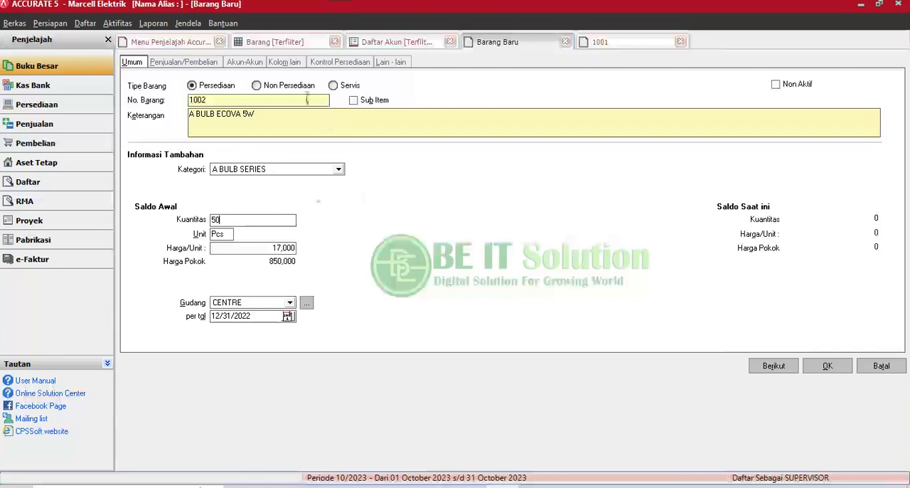
# Compare item 1002's opening Harga/Unit under Umum with the Harga Jual field under Penjualan/Pembelian.
pyautogui.click(187, 63)
pyautogui.click(132, 62)
pyautogui.click(195, 63)
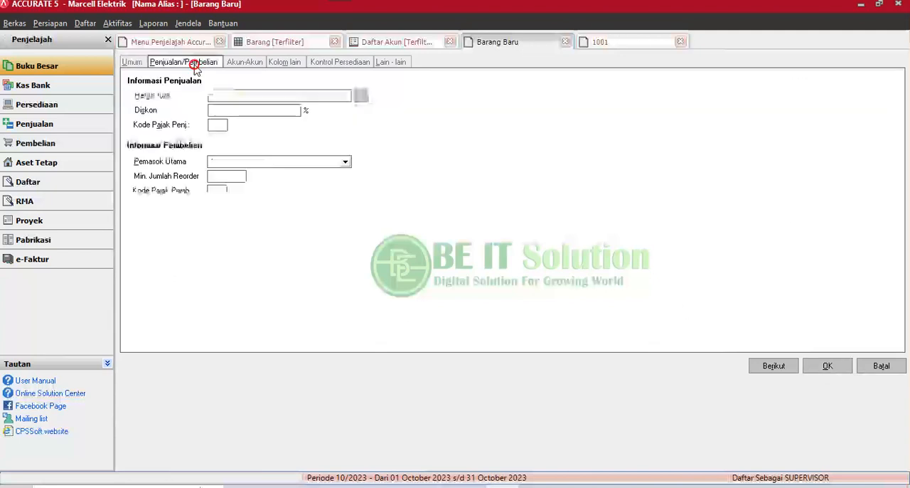
pyautogui.click(227, 96)
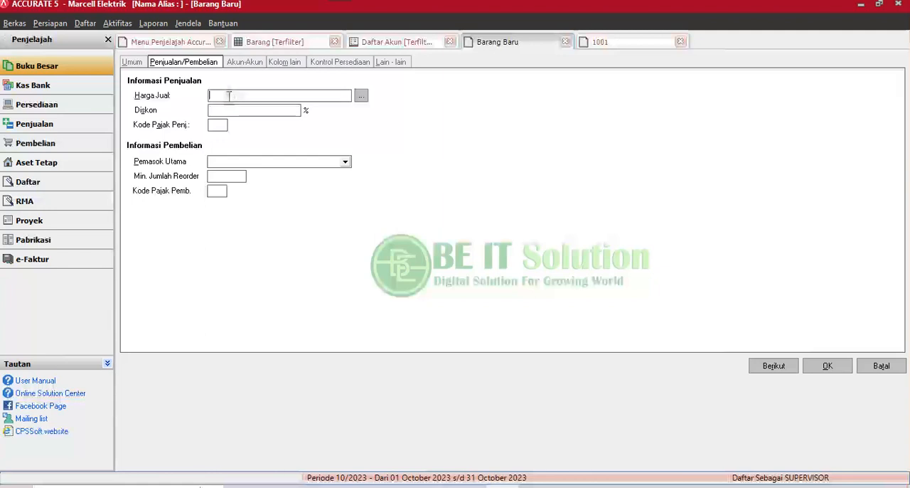
pyautogui.click(132, 62)
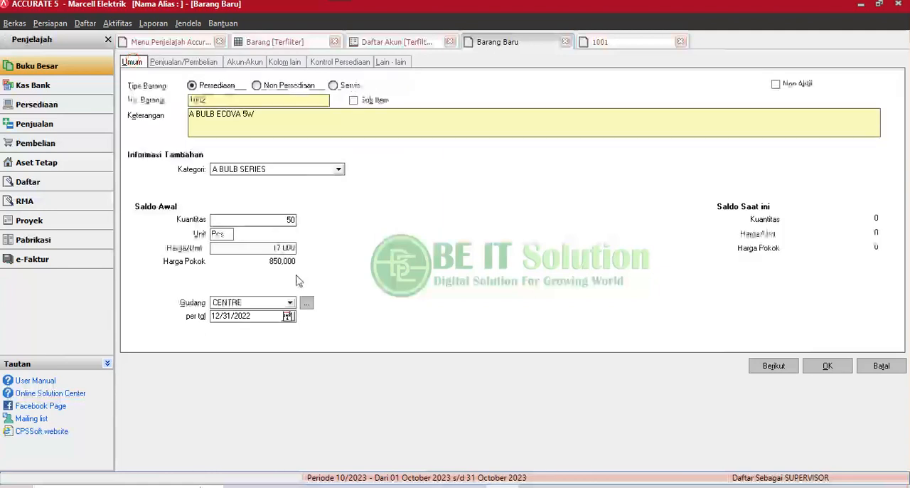
pyautogui.click(264, 247)
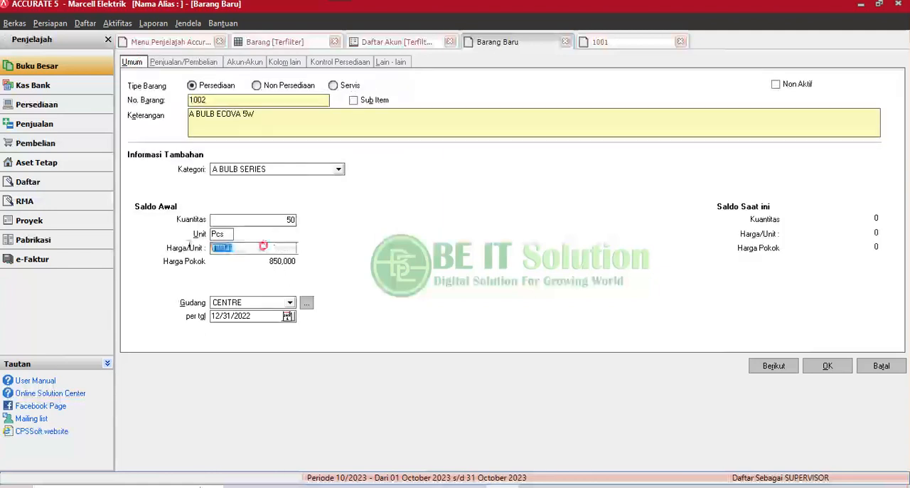
pyautogui.click(188, 63)
pyautogui.click(230, 97)
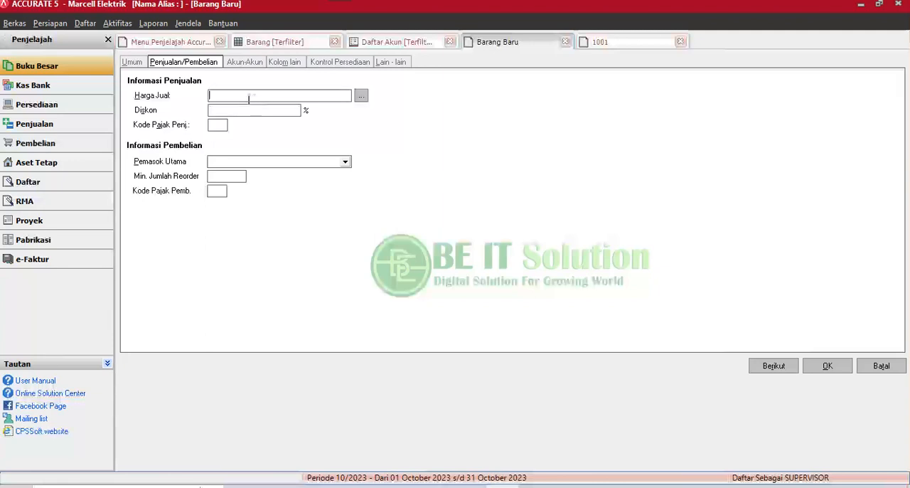
pyautogui.click(132, 62)
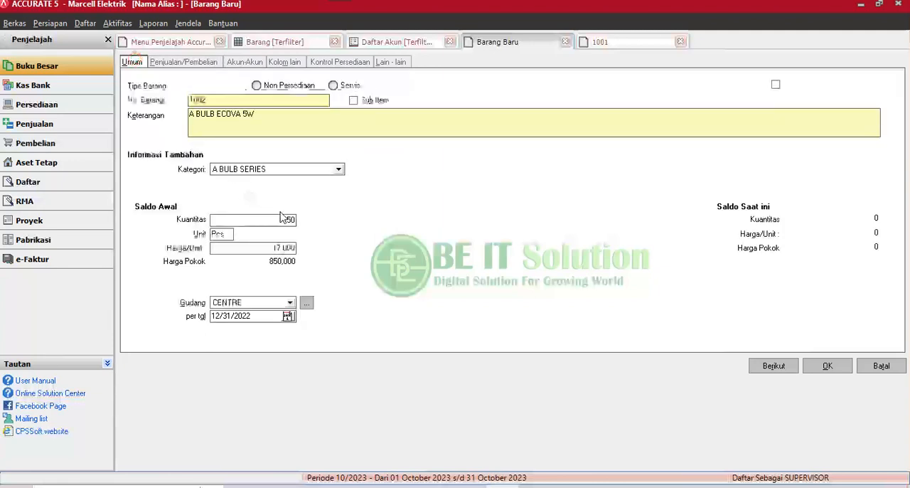
pyautogui.click(260, 245)
pyautogui.doubleClick(260, 245)
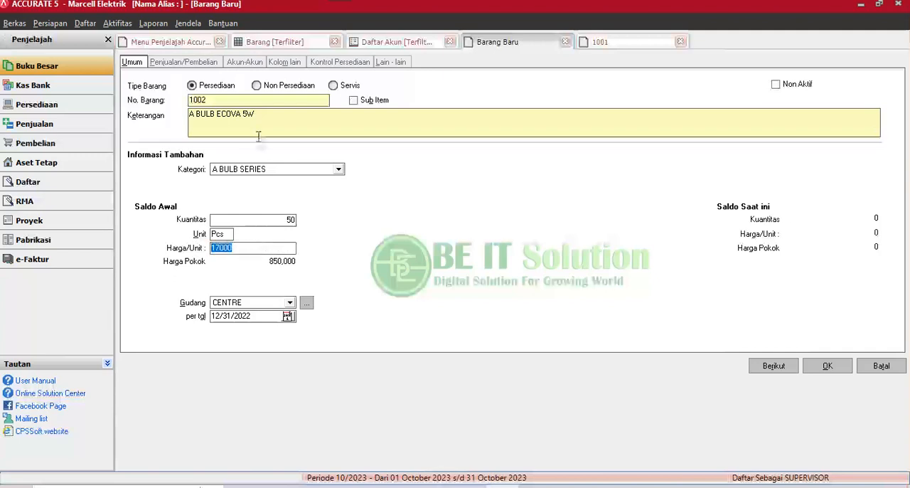
# Recheck item 1002's opening unit price and set its Harga Jual to 20000.
pyautogui.click(199, 62)
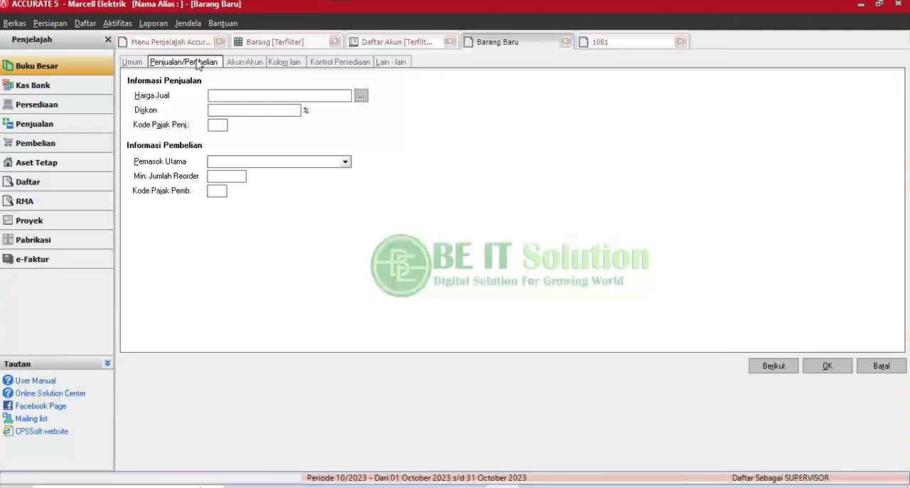
pyautogui.click(228, 94)
pyautogui.click(133, 62)
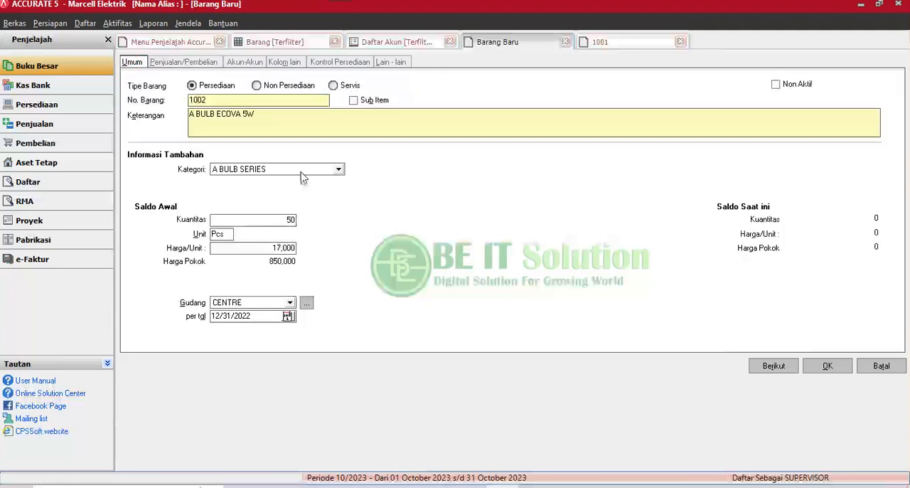
pyautogui.click(268, 244)
pyautogui.doubleClick(268, 244)
pyautogui.click(185, 64)
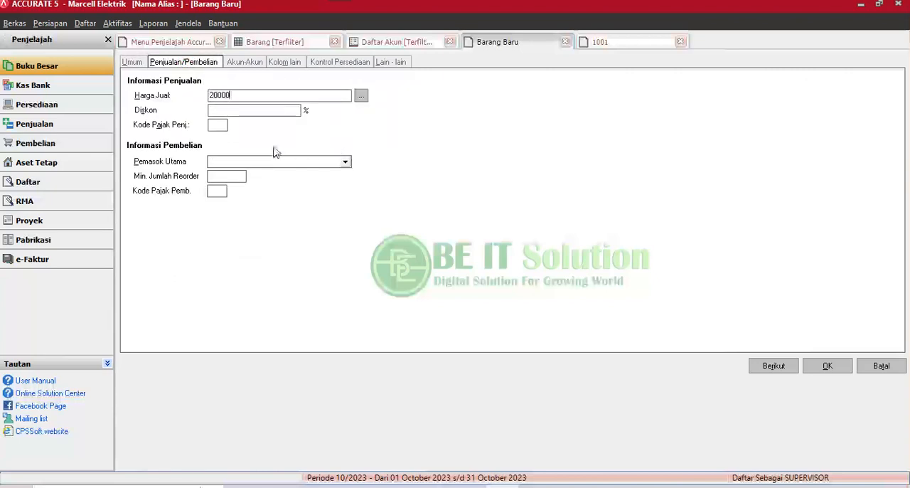
# Save item 1002, refresh the Barang list and select the new item in it.
pyautogui.click(138, 64)
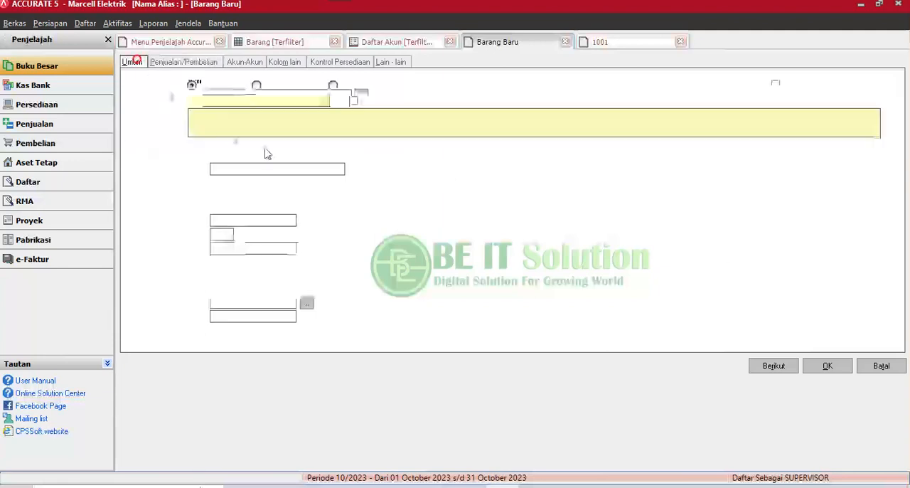
pyautogui.click(825, 366)
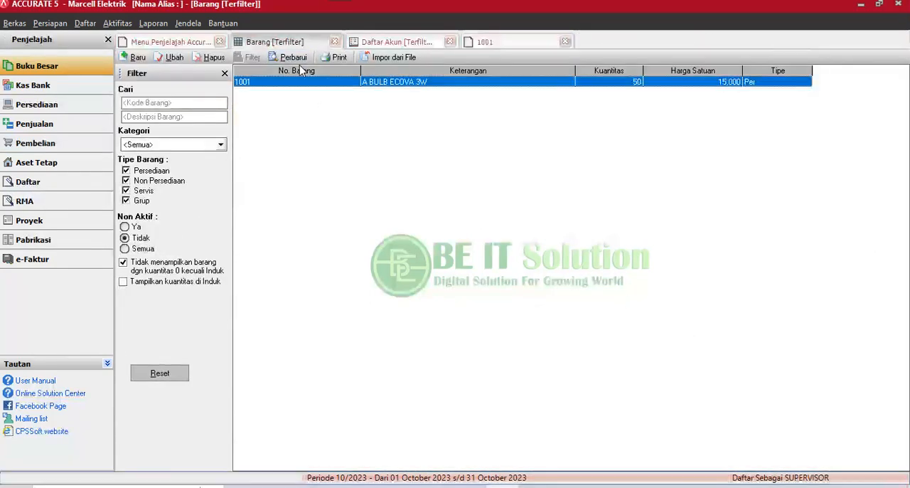
pyautogui.click(294, 57)
pyautogui.click(413, 92)
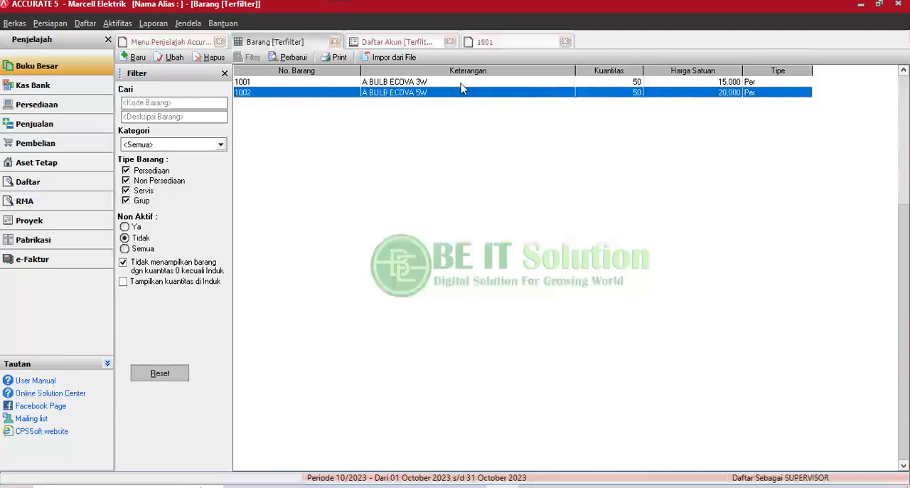
# Refresh the Daftar Akun and examine the balance of the OPENING BALANCE EQUITY account.
pyautogui.click(417, 42)
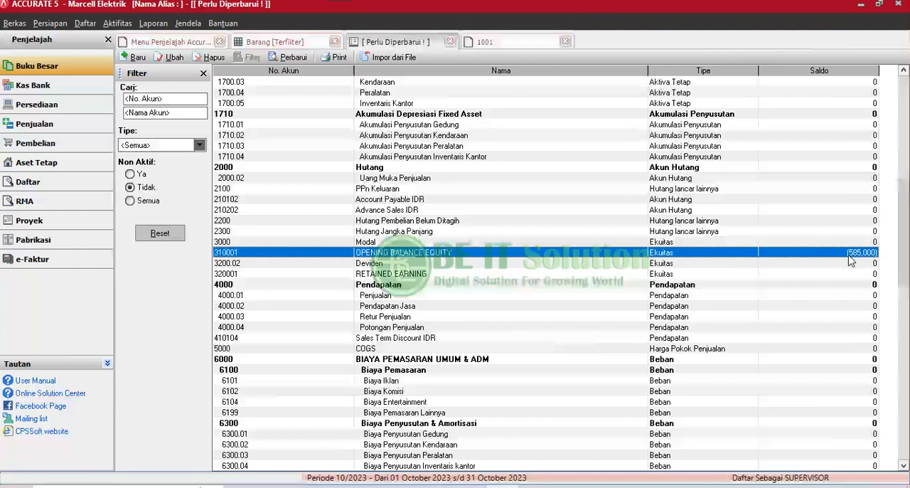
pyautogui.click(294, 57)
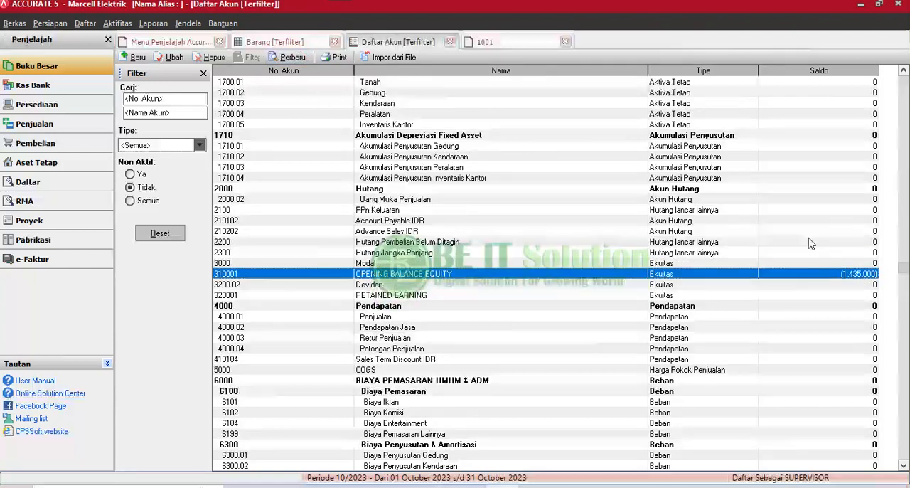
pyautogui.click(841, 284)
pyautogui.click(850, 275)
# Look through the remaining revenue, expense and other accounts down to the end of the Daftar Akun.
pyautogui.press('Down')
pyautogui.press('Down')
pyautogui.press('Down')
pyautogui.press('Down')
pyautogui.press('Down')
pyautogui.press('Down')
pyautogui.press('Down')
pyautogui.press('Down')
pyautogui.press('Down')
pyautogui.press('Down')
pyautogui.press('Down')
pyautogui.press('Down')
pyautogui.press('Down')
pyautogui.press('Down')
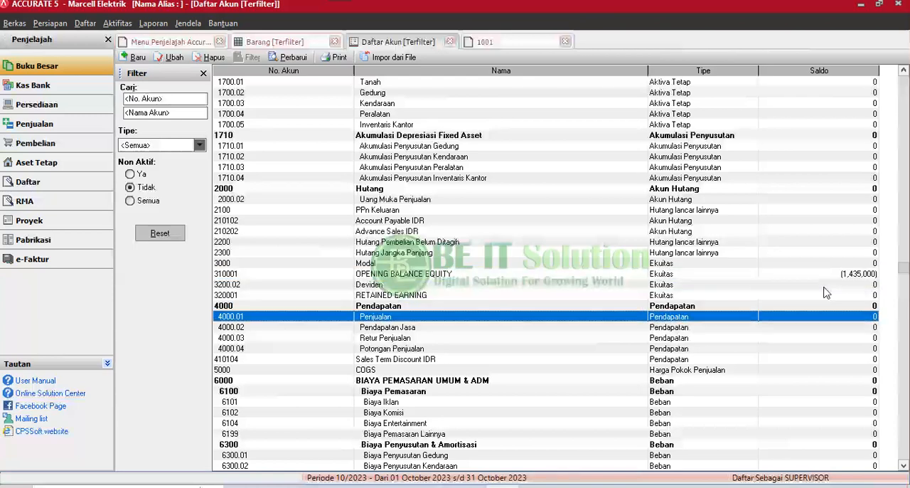
pyautogui.press('Down')
pyautogui.press('Down')
pyautogui.press('Down')
pyautogui.press('Down')
pyautogui.press('Down')
pyautogui.press('Down')
pyautogui.press('Down')
pyautogui.press('Down')
pyautogui.press('Down')
pyautogui.press('Down')
pyautogui.press('Down')
pyautogui.press('Down')
pyautogui.press('Down')
pyautogui.press('Down')
pyautogui.press('Down')
pyautogui.press('Down')
pyautogui.press('Down')
pyautogui.press('Down')
pyautogui.press('Down')
pyautogui.press('Down')
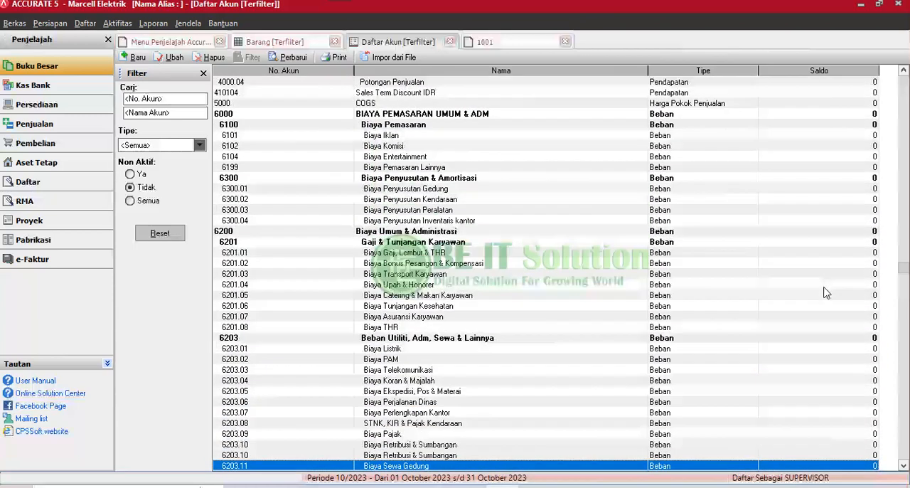
pyautogui.press('Down')
pyautogui.press('Down')
pyautogui.press('Down')
pyautogui.press('Down')
pyautogui.press('Down')
pyautogui.press('Down')
pyautogui.press('Down')
pyautogui.press('Down')
pyautogui.press('Down')
pyautogui.press('Down')
pyautogui.press('Down')
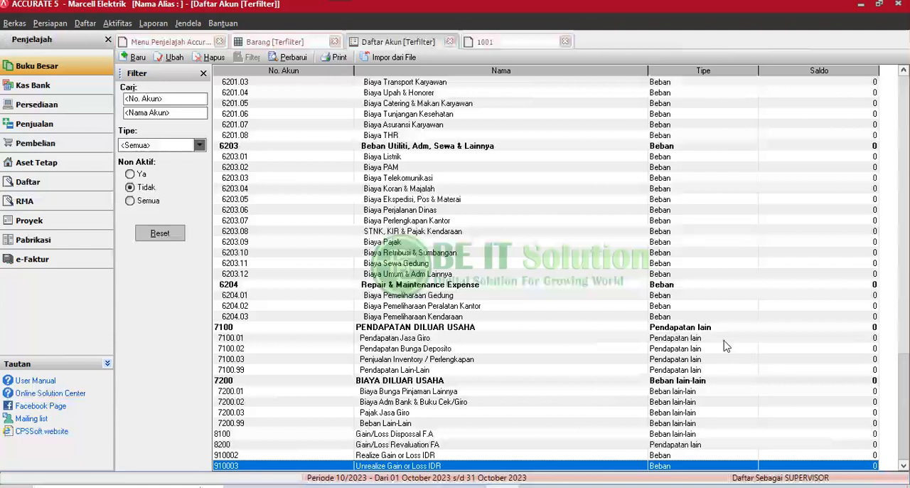
# Examine the OPENING BALANCE EQUITY balance and the liability and asset accounts above it up to Kas & Bank.
pyautogui.press('Up')
pyautogui.press('Up')
pyautogui.press('Up')
pyautogui.press('Up')
pyautogui.press('Up')
pyautogui.press('Up')
pyautogui.press('Up')
pyautogui.press('Up')
pyautogui.press('Up')
pyautogui.press('Up')
pyautogui.press('Up')
pyautogui.press('Up')
pyautogui.press('Up')
pyautogui.press('Up')
pyautogui.press('Up')
pyautogui.press('Up')
pyautogui.press('Up')
pyautogui.press('Up')
pyautogui.press('Up')
pyautogui.press('Up')
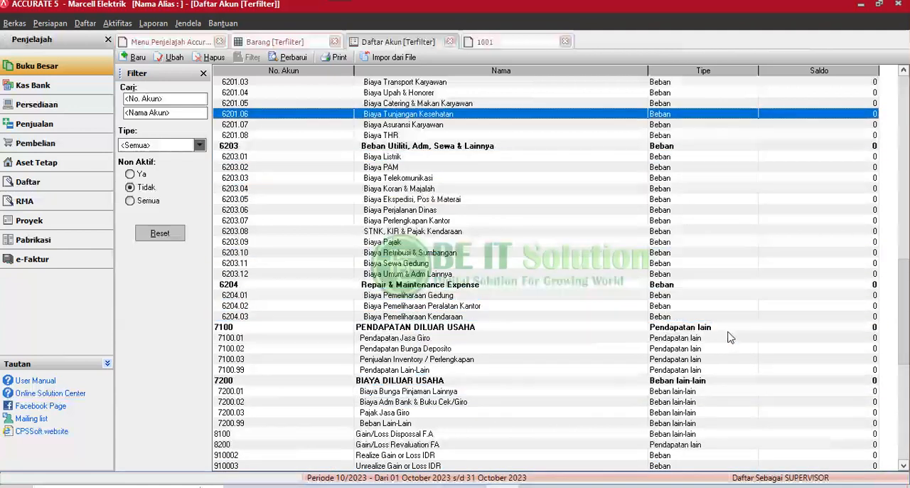
pyautogui.press('Up')
pyautogui.press('Up')
pyautogui.press('Up')
pyautogui.press('Up')
pyautogui.press('Up')
pyautogui.press('Up')
pyautogui.press('Up')
pyautogui.press('Up')
pyautogui.press('Up')
pyautogui.press('Up')
pyautogui.press('Up')
pyautogui.press('Up')
pyautogui.press('Up')
pyautogui.press('Up')
pyautogui.press('Up')
pyautogui.press('Up')
pyautogui.press('Up')
pyautogui.press('Up')
pyautogui.press('Up')
pyautogui.press('Up')
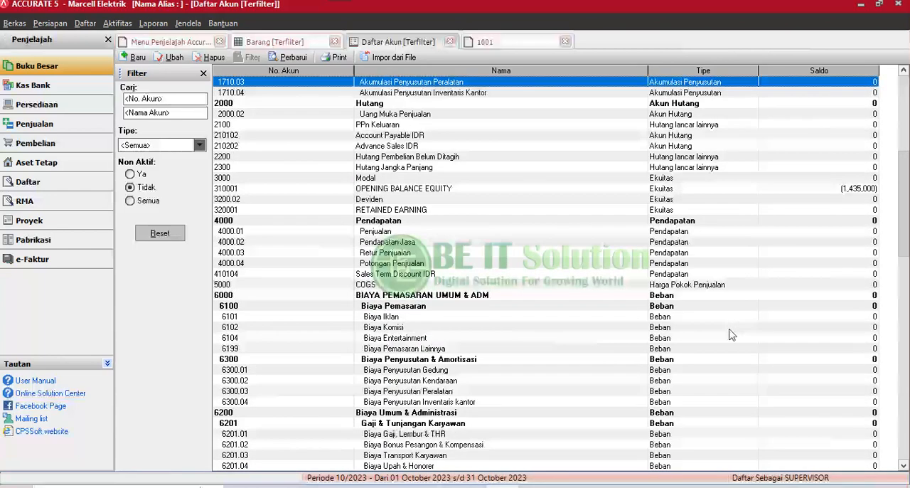
pyautogui.click(463, 191)
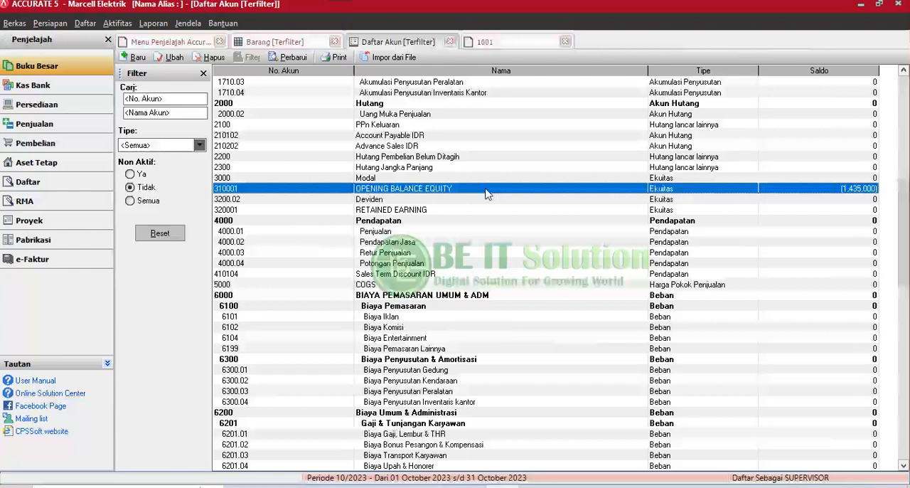
pyautogui.press('Up')
pyautogui.press('Up')
pyautogui.press('Up')
pyautogui.press('Up')
pyautogui.press('Up')
pyautogui.press('Up')
pyautogui.press('Up')
pyautogui.press('Up')
pyautogui.press('Up')
pyautogui.press('Up')
pyautogui.press('Up')
pyautogui.press('Up')
pyautogui.press('Up')
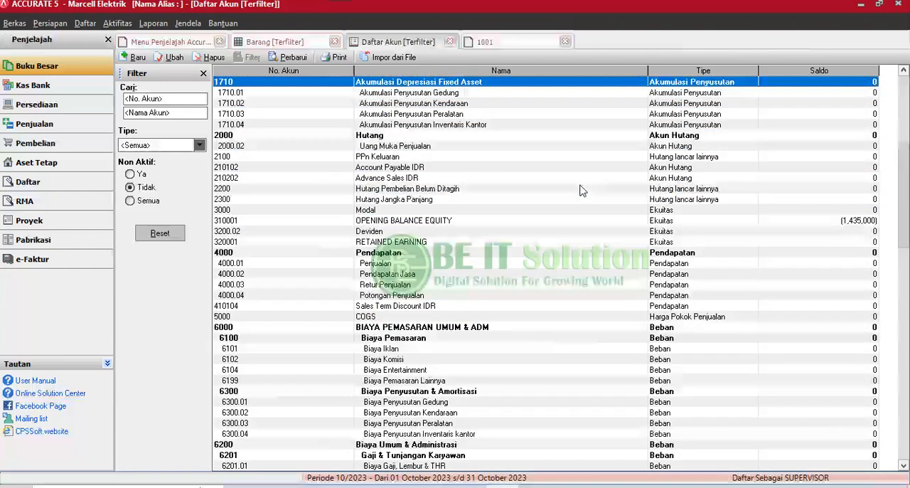
pyautogui.click(443, 220)
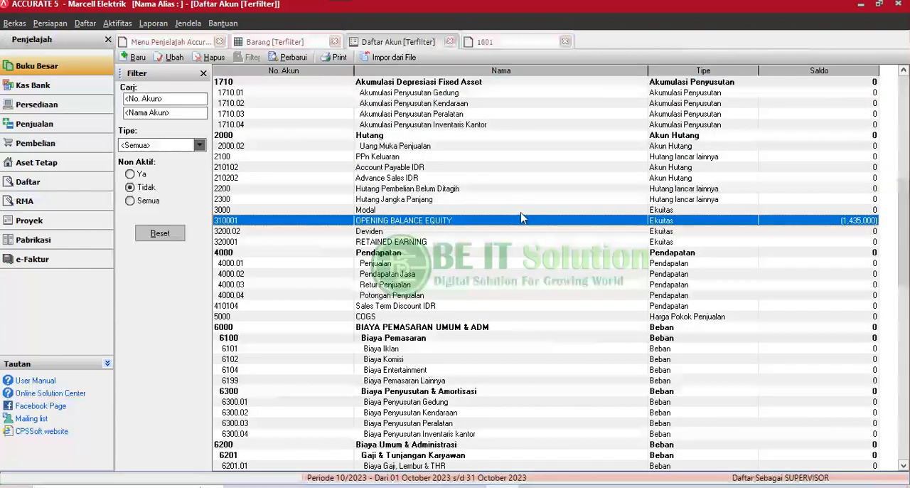
pyautogui.press('Up')
pyautogui.press('Up')
pyautogui.press('Up')
pyautogui.press('Up')
pyautogui.press('Up')
pyautogui.press('Up')
pyautogui.press('Up')
pyautogui.press('Up')
pyautogui.press('Up')
pyautogui.press('Up')
pyautogui.press('Up')
pyautogui.press('Up')
pyautogui.press('Up')
pyautogui.press('Up')
pyautogui.press('Up')
pyautogui.press('Up')
pyautogui.press('Up')
pyautogui.press('Up')
pyautogui.press('Up')
pyautogui.press('Up')
pyautogui.press('Up')
pyautogui.press('Up')
pyautogui.press('Up')
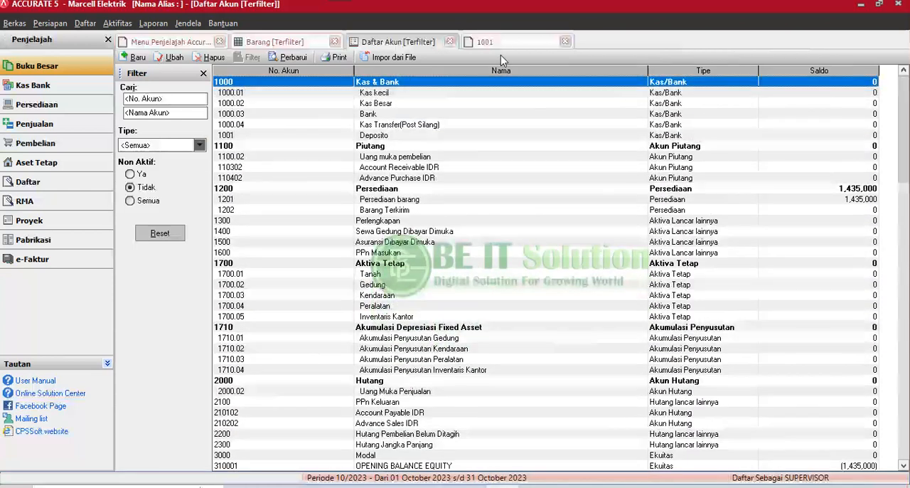
# Check the opening balance of item 1001, save its record and return to the Daftar Akun.
pyautogui.click(486, 41)
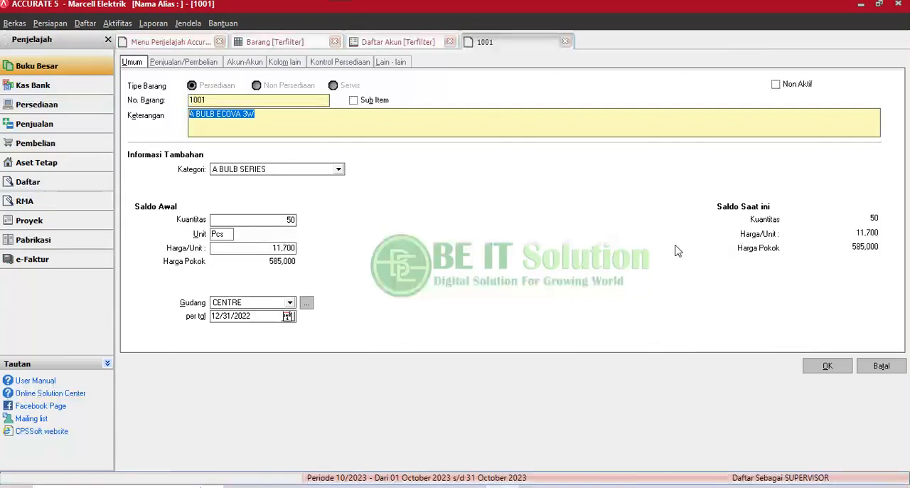
pyautogui.click(827, 365)
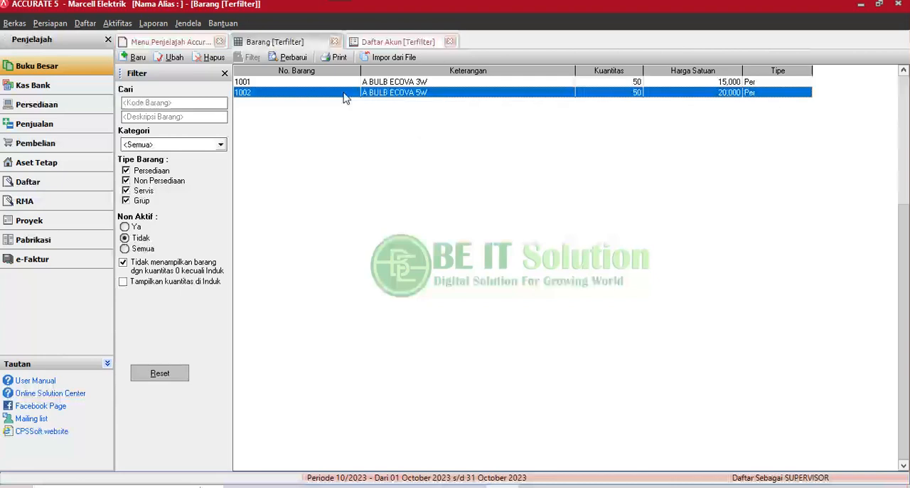
pyautogui.click(394, 45)
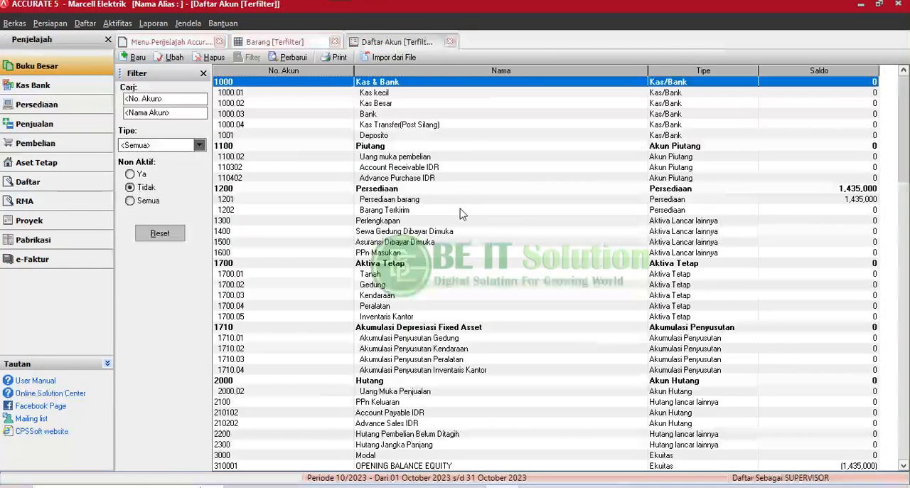
# Compare the balances of the Persediaan, Persediaan barang and Barang Terkirim accounts with the items in the Barang list.
pyautogui.click(557, 180)
pyautogui.click(693, 188)
pyautogui.click(692, 200)
pyautogui.click(693, 188)
pyautogui.click(693, 207)
pyautogui.click(694, 189)
pyautogui.click(694, 206)
pyautogui.click(694, 189)
pyautogui.click(694, 207)
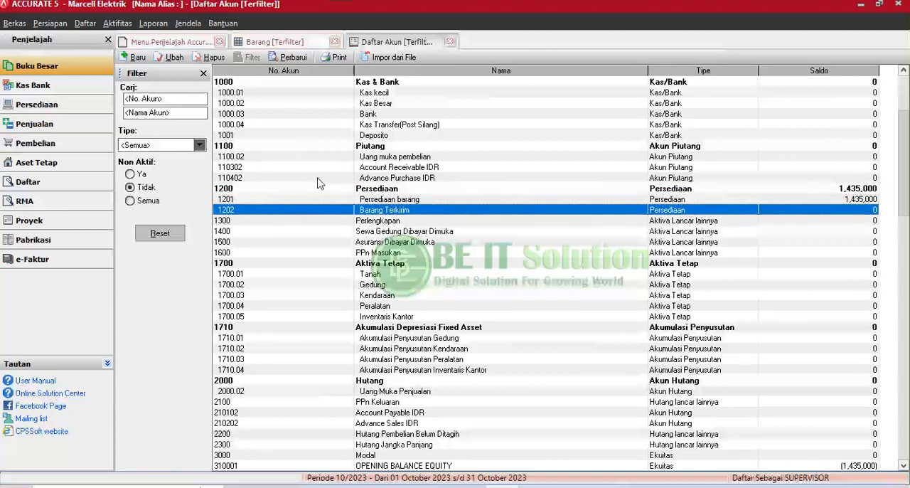
pyautogui.click(293, 41)
pyautogui.click(391, 42)
# Create a new Faktur Penjualan and choose Pelanggan Umum as its customer.
pyautogui.click(85, 24)
pyautogui.moveTo(113, 115)
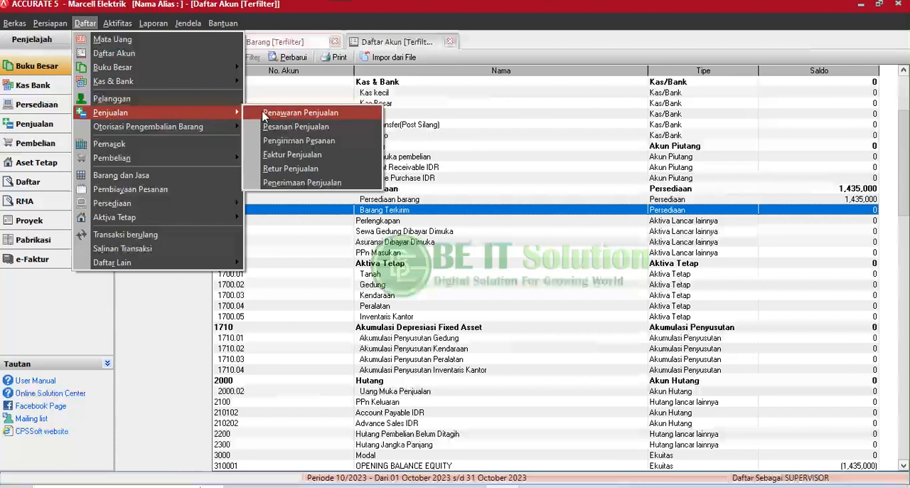
pyautogui.click(297, 155)
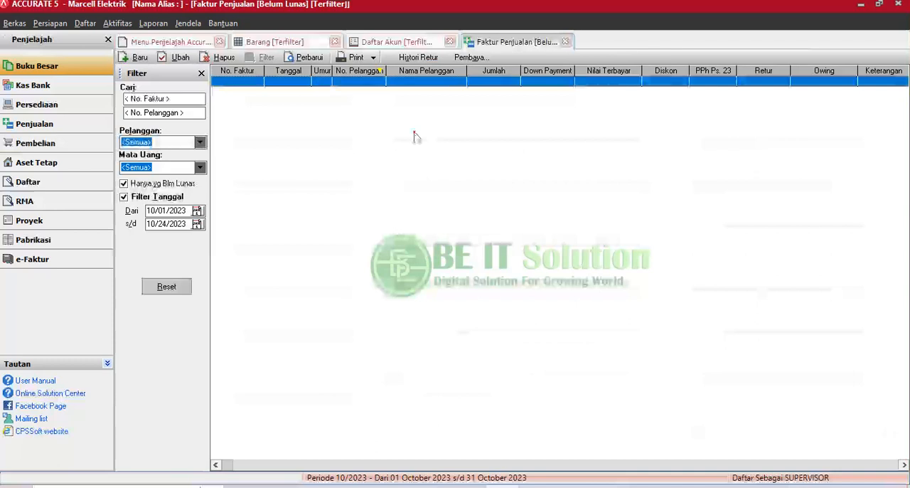
pyautogui.click(135, 57)
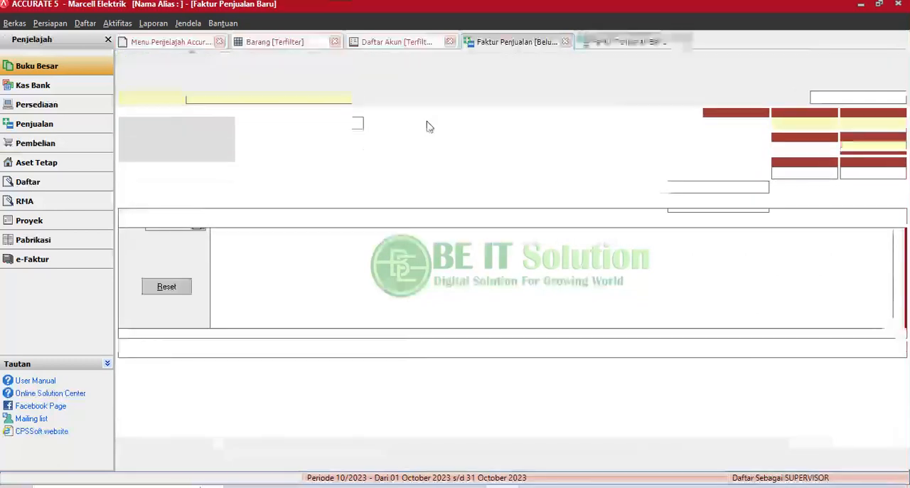
pyautogui.click(333, 98)
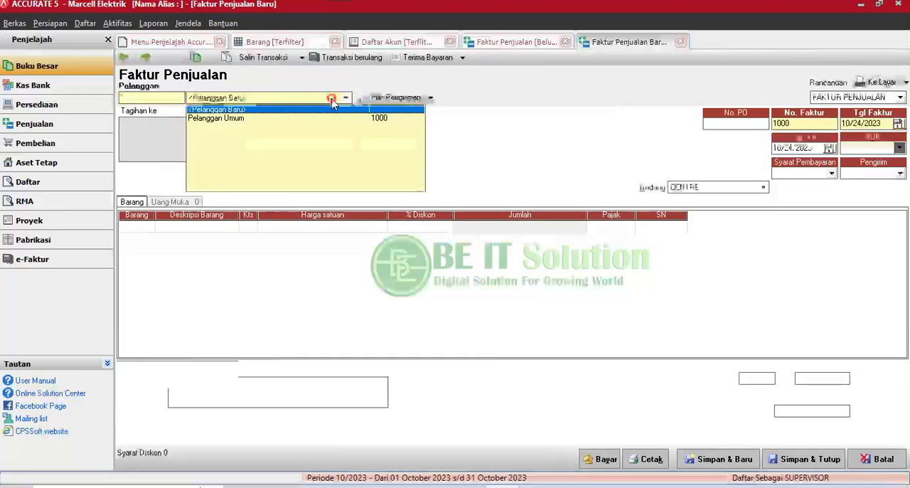
pyautogui.click(242, 118)
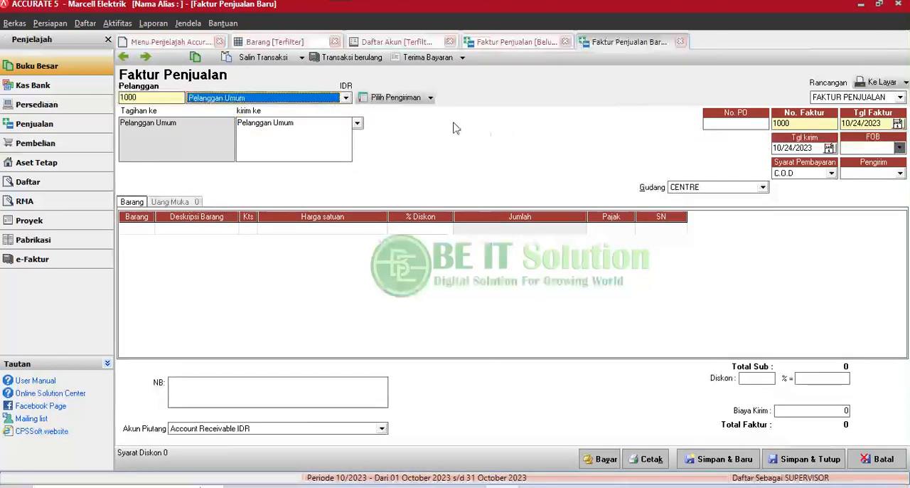
# Add item 1001, A BULB ECOVA 3W, to the first line of the sales invoice.
pyautogui.click(139, 226)
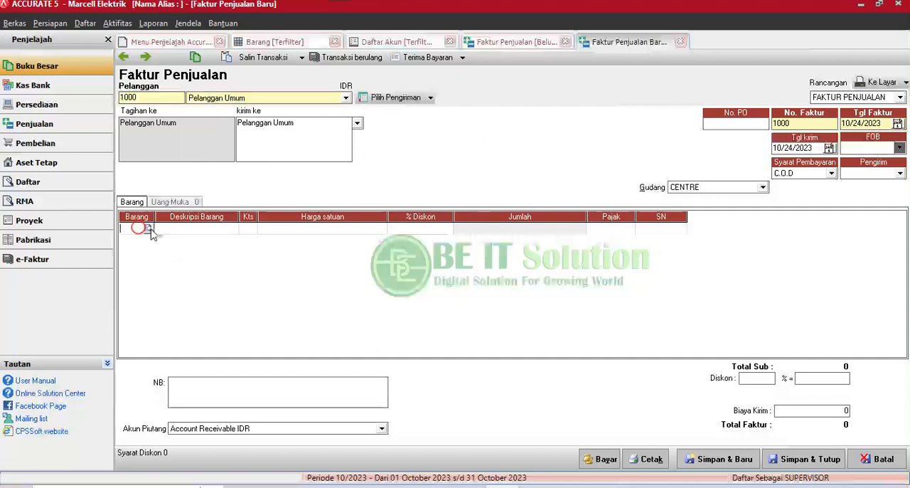
pyautogui.click(148, 229)
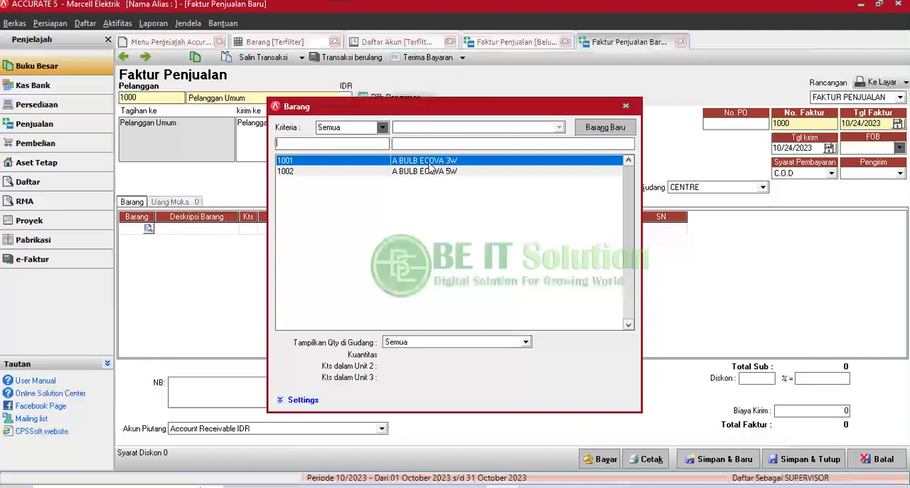
pyautogui.doubleClick(429, 162)
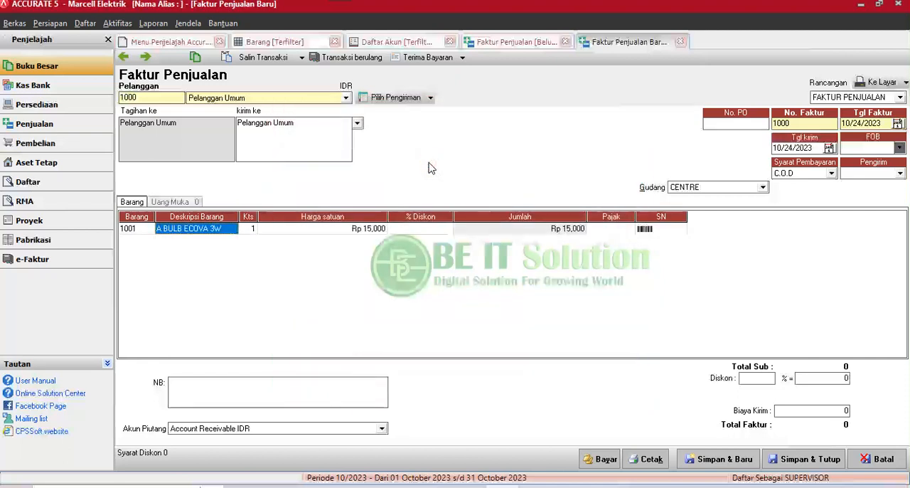
# Review the unit price, discount and amount of the A BULB ECOVA 3W line on the invoice.
pyautogui.click(299, 231)
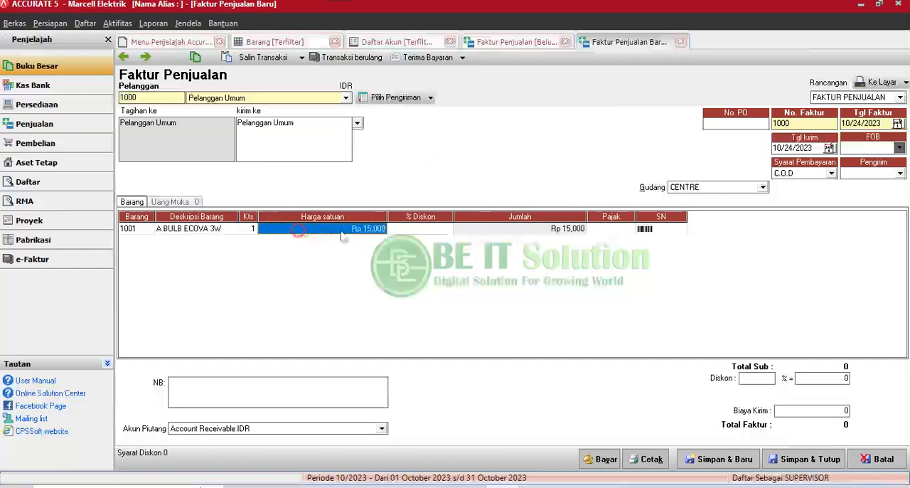
pyautogui.click(399, 230)
pyautogui.click(365, 233)
pyautogui.click(438, 226)
pyautogui.click(349, 231)
pyautogui.click(263, 386)
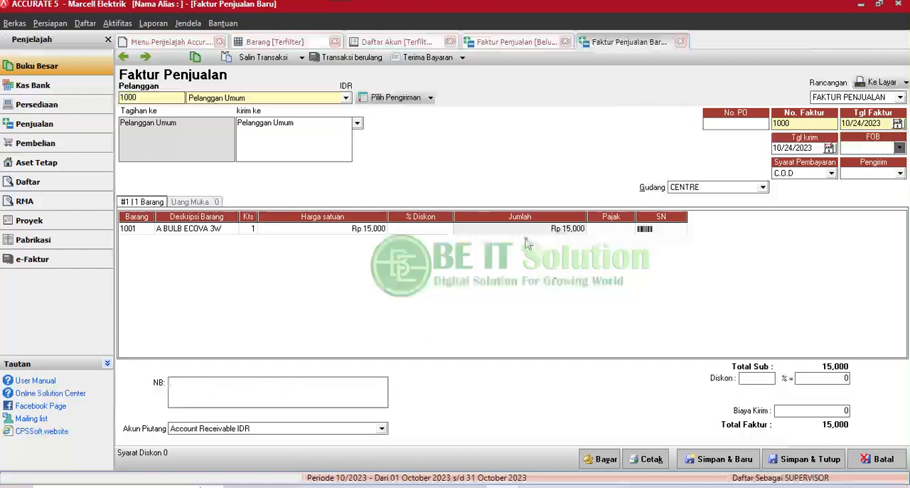
pyautogui.click(421, 234)
pyautogui.click(487, 231)
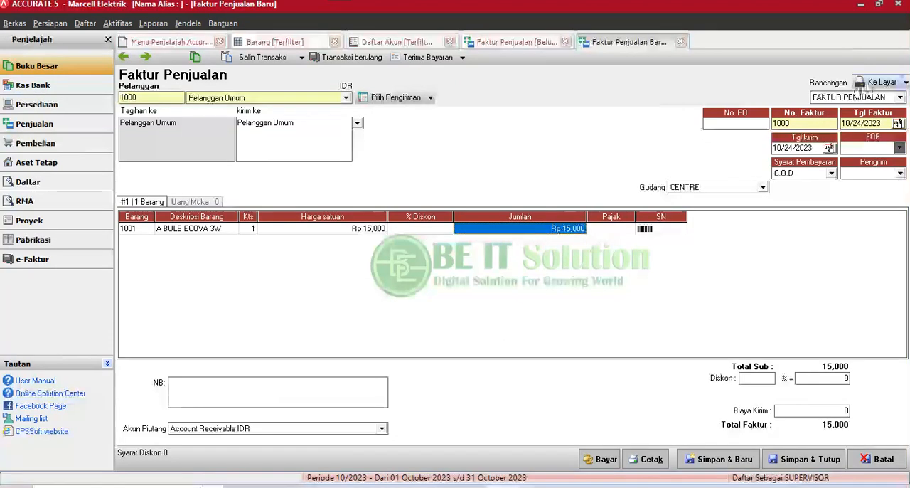
# Preview the invoice on screen with the FAKTUR PENJUALAN design, examine the printout layout and close the preview.
pyautogui.click(873, 98)
pyautogui.click(875, 100)
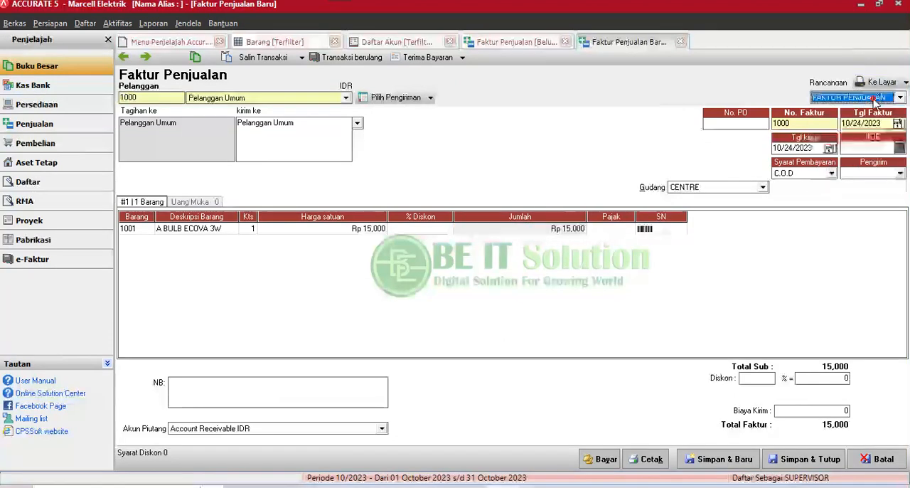
pyautogui.click(880, 82)
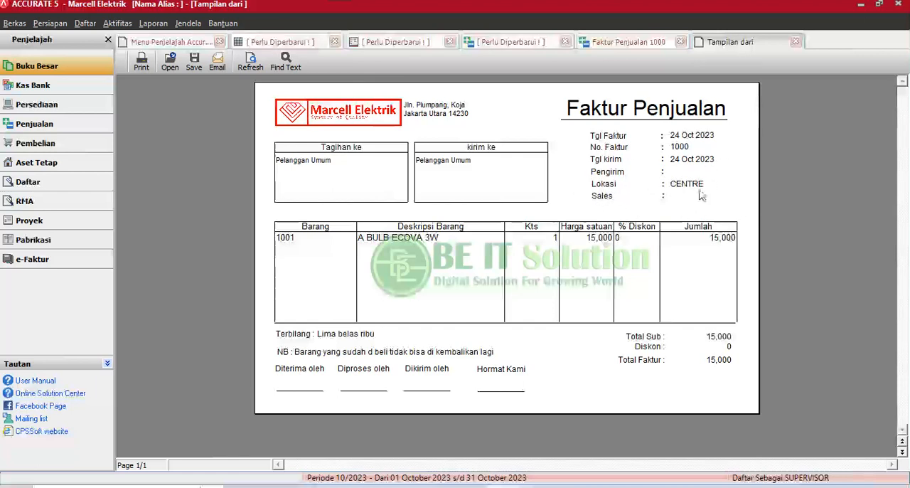
pyautogui.click(796, 42)
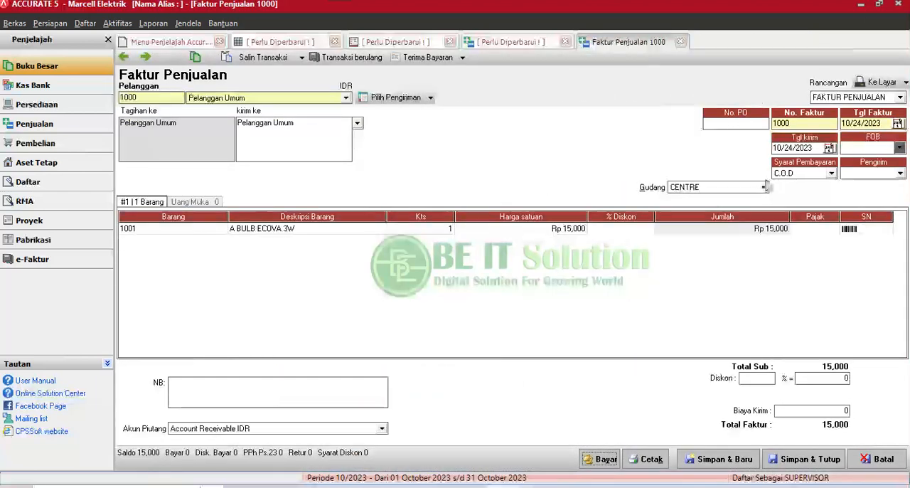
pyautogui.click(862, 174)
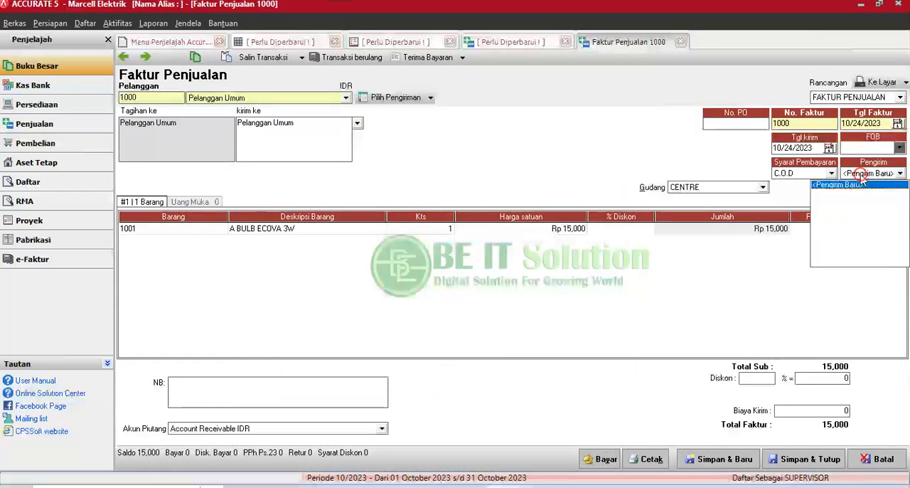
pyautogui.click(860, 174)
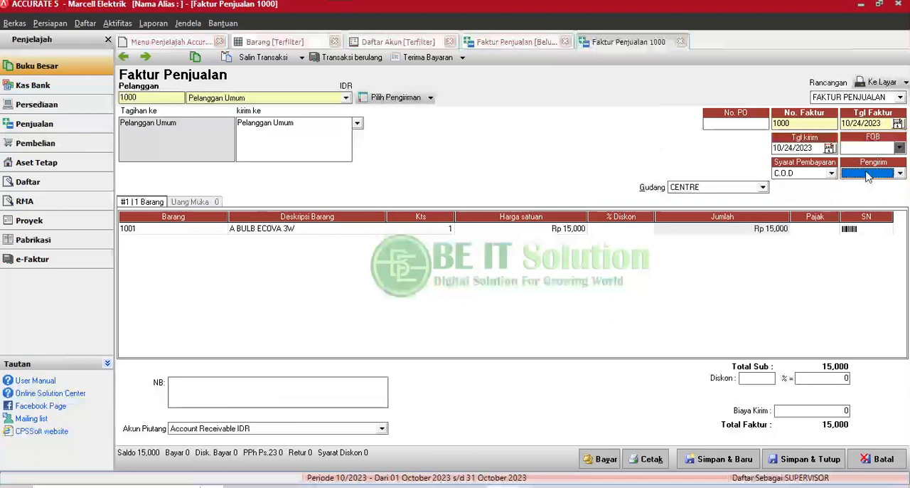
pyautogui.click(870, 178)
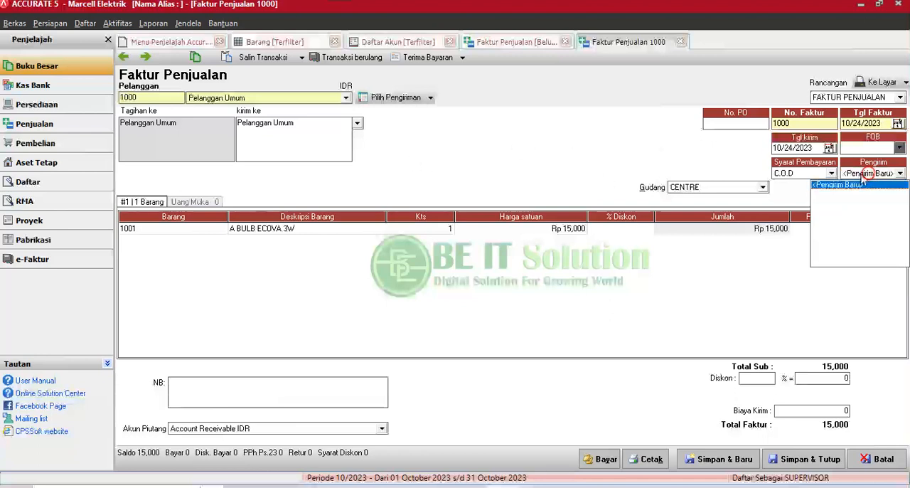
pyautogui.click(846, 186)
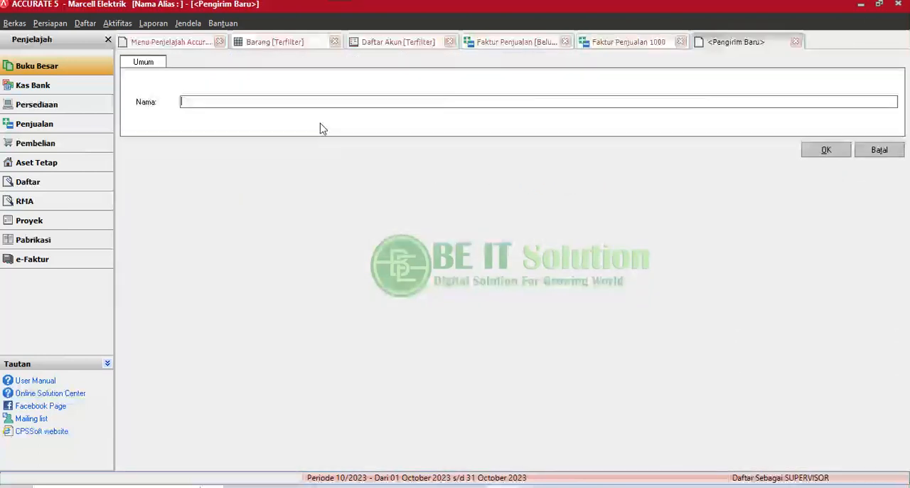
pyautogui.click(216, 101)
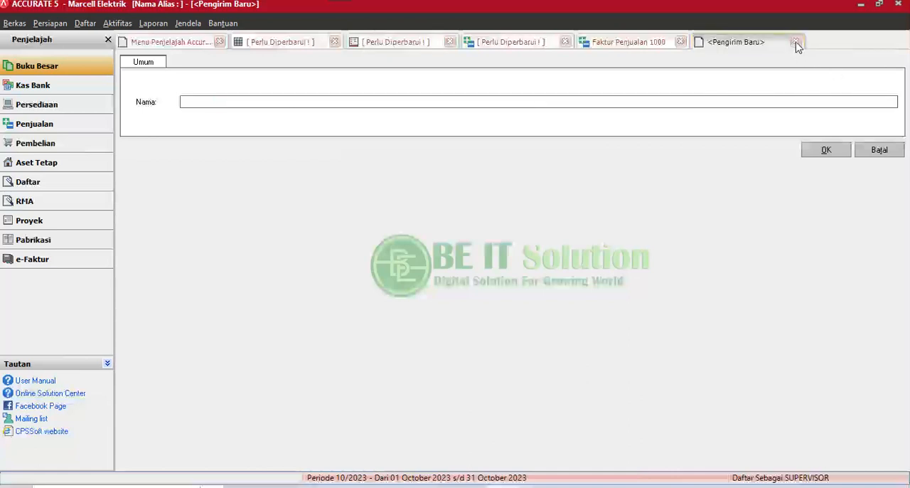
pyautogui.click(796, 41)
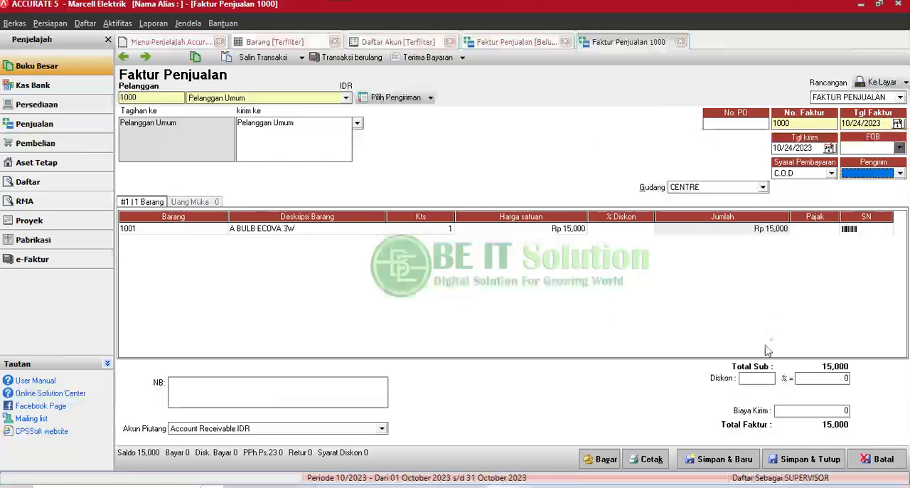
# Save and close the sales invoice and refresh the Faktur Penjualan list.
pyautogui.click(805, 462)
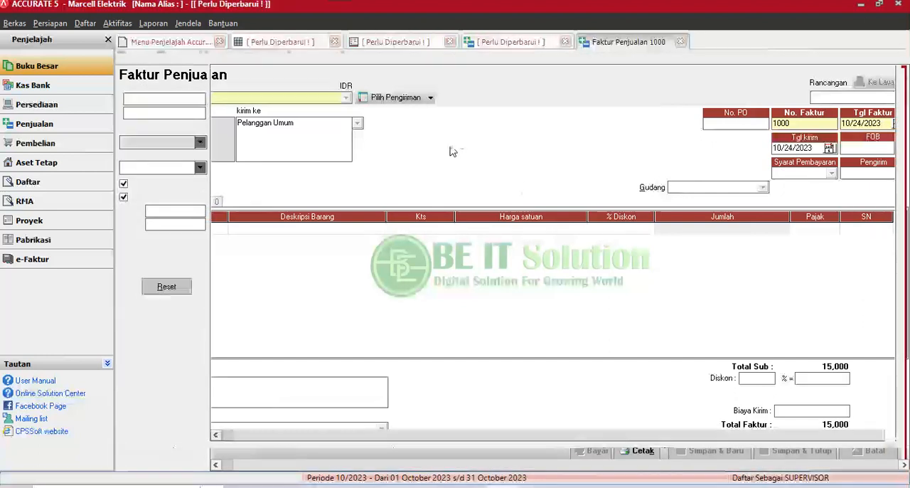
pyautogui.click(310, 58)
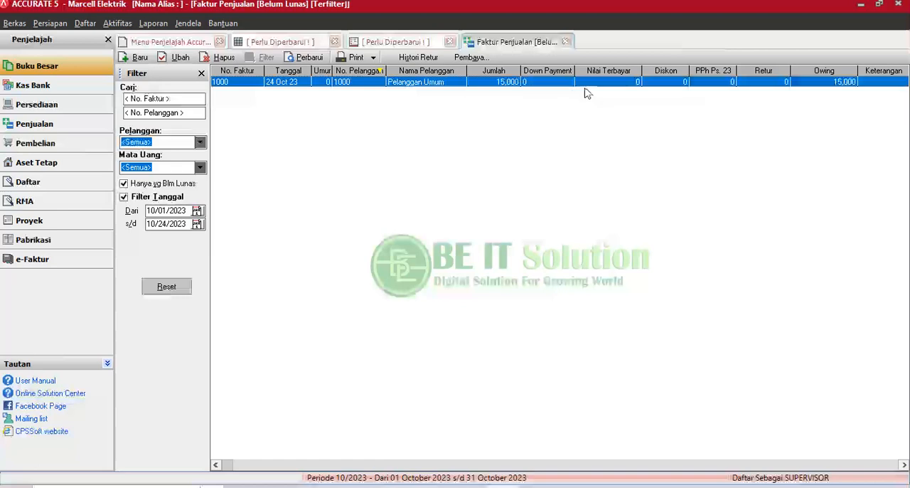
# Open Daftar Akun from Buku Besar, refresh the account list and check the balance of account 1100 Piutang.
pyautogui.click(58, 70)
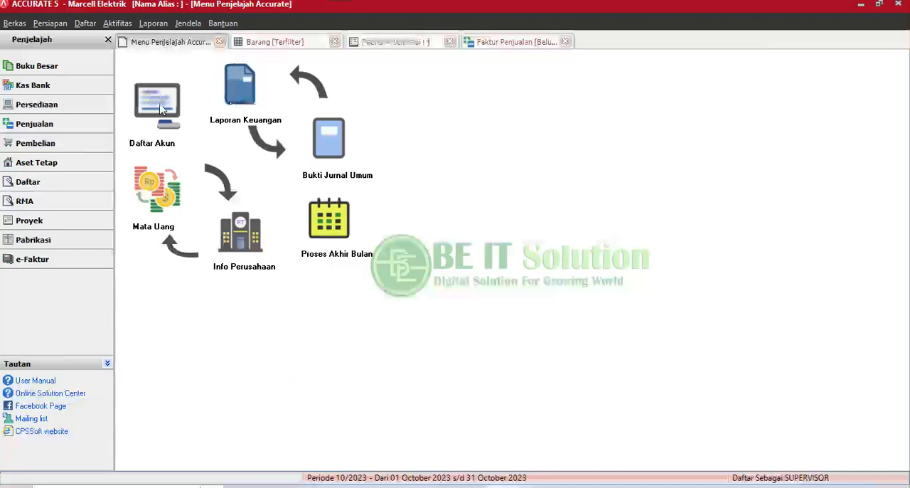
pyautogui.click(158, 106)
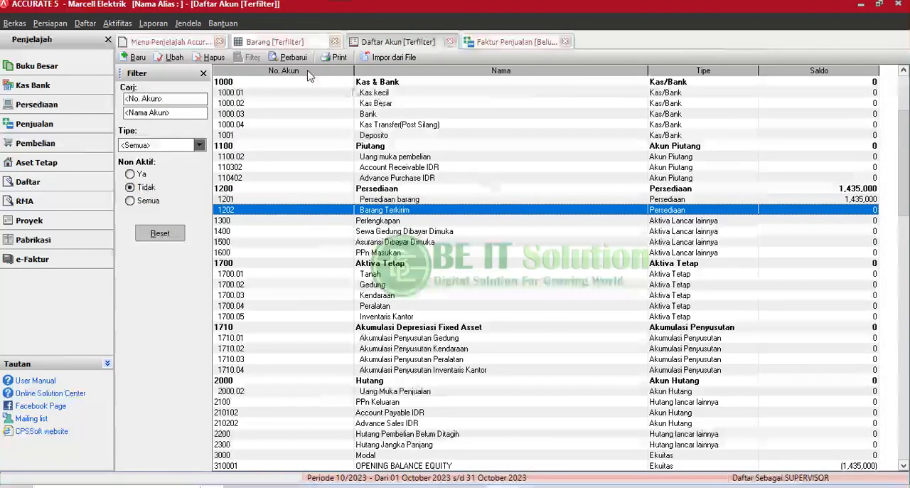
pyautogui.click(285, 57)
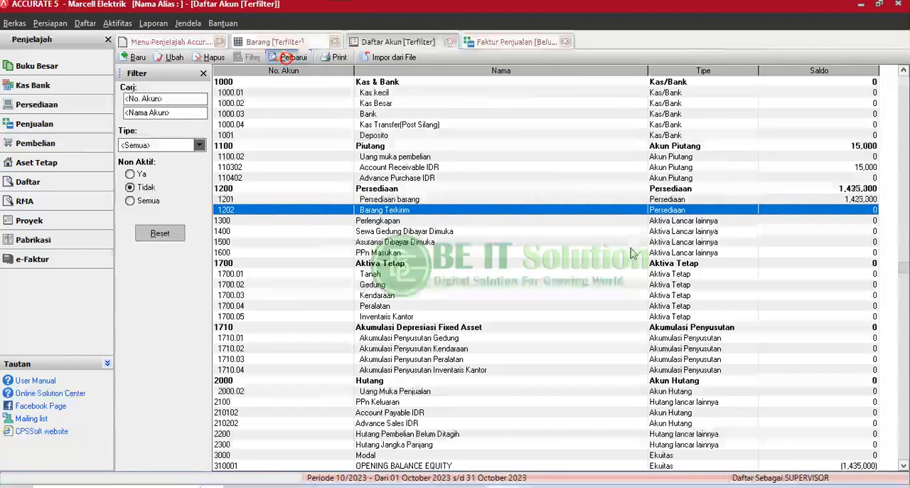
pyautogui.click(678, 147)
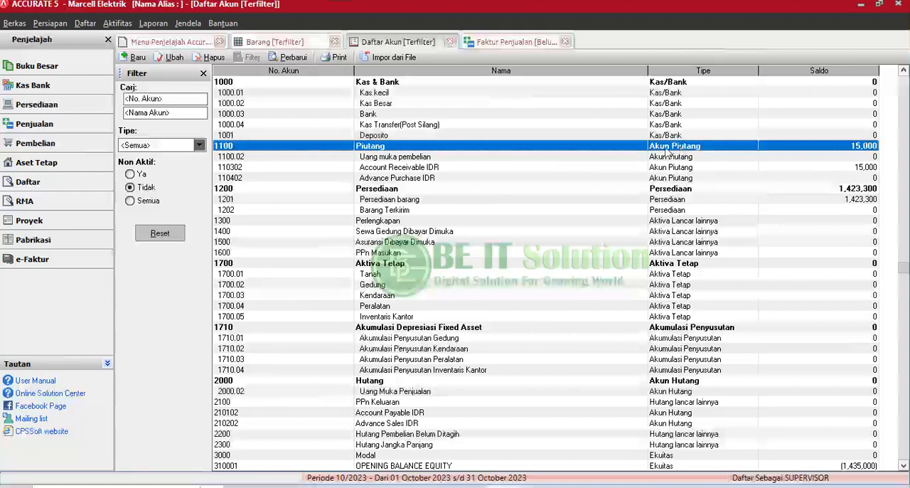
pyautogui.click(526, 160)
pyautogui.click(547, 147)
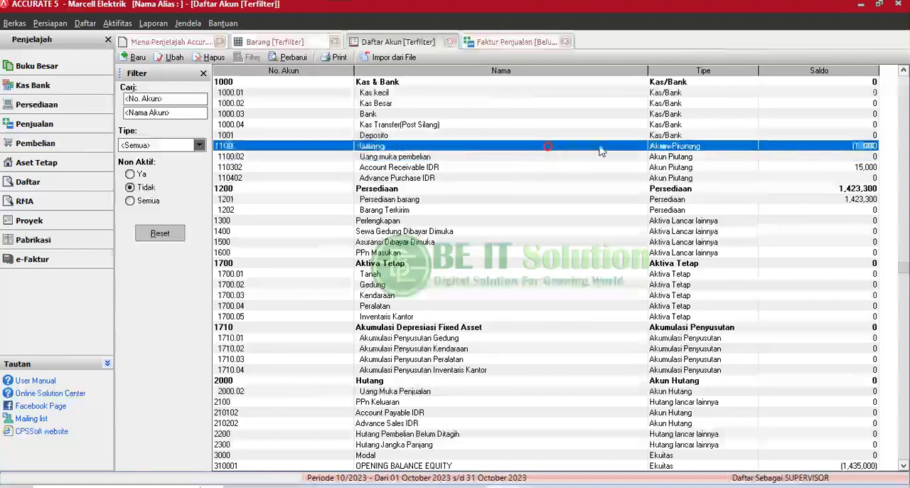
# Examine the Kas & Bank, Piutang and Persediaan accounts in the account list to compare their balances.
pyautogui.press('Up')
pyautogui.press('Up')
pyautogui.press('Up')
pyautogui.press('Up')
pyautogui.press('Up')
pyautogui.press('Up')
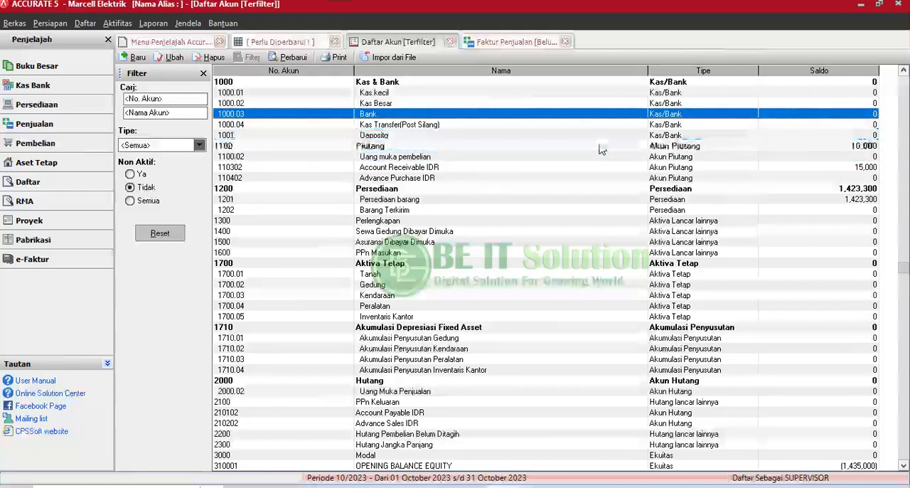
pyautogui.press('Down')
pyautogui.press('Down')
pyautogui.press('Down')
pyautogui.press('Down')
pyautogui.press('Down')
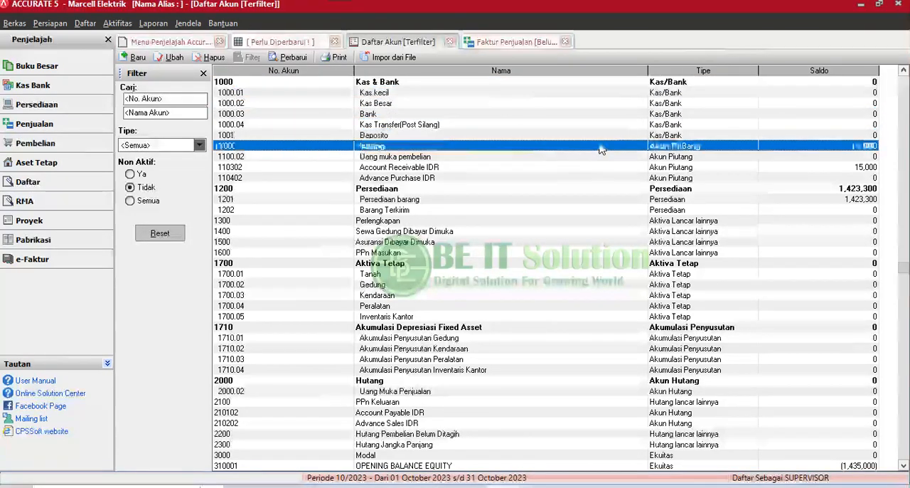
pyautogui.press('Up')
pyautogui.press('Up')
pyautogui.press('Down')
pyautogui.press('Down')
pyautogui.press('Down')
pyautogui.press('Up')
pyautogui.press('Up')
pyautogui.press('Up')
pyautogui.press('Down')
pyautogui.press('Down')
pyautogui.press('Up')
pyautogui.press('Up')
pyautogui.press('Down')
pyautogui.press('Down')
pyautogui.press('Down')
pyautogui.press('Down')
pyautogui.press('Down')
pyautogui.press('Down')
pyautogui.press('Down')
pyautogui.press('Down')
pyautogui.press('Down')
pyautogui.press('Down')
pyautogui.press('Down')
pyautogui.press('Down')
pyautogui.press('Down')
pyautogui.press('Down')
pyautogui.press('Down')
pyautogui.press('Down')
pyautogui.press('Down')
pyautogui.press('Down')
pyautogui.press('Down')
pyautogui.press('Down')
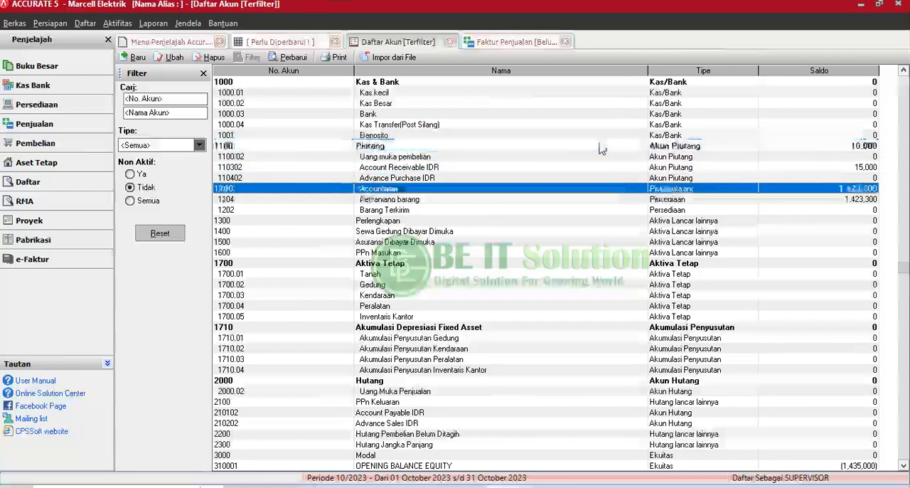
# Open sales invoice 1000 and start a customer receipt from it for the full Rp 15,000.
pyautogui.click(530, 41)
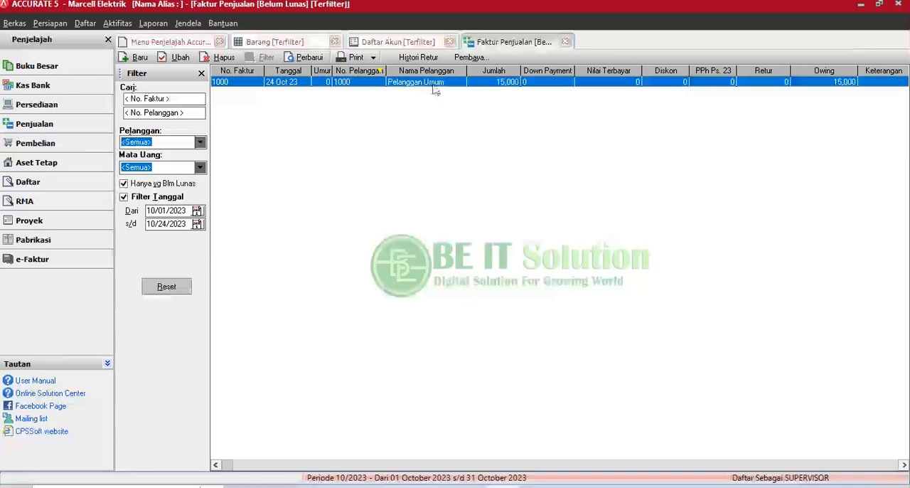
pyautogui.doubleClick(431, 82)
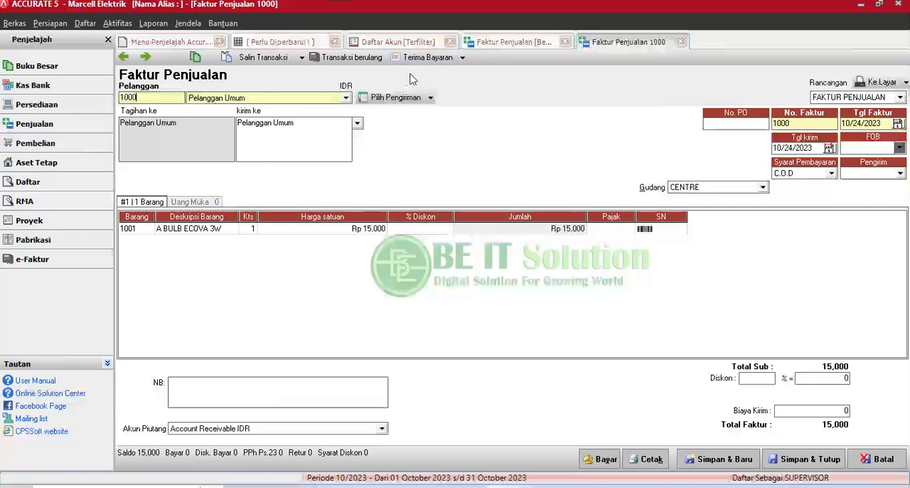
pyautogui.click(419, 60)
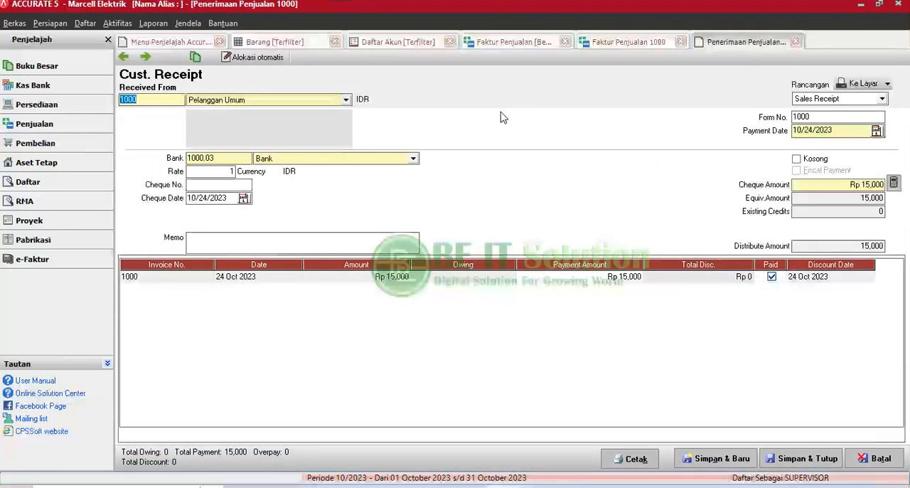
pyautogui.click(896, 186)
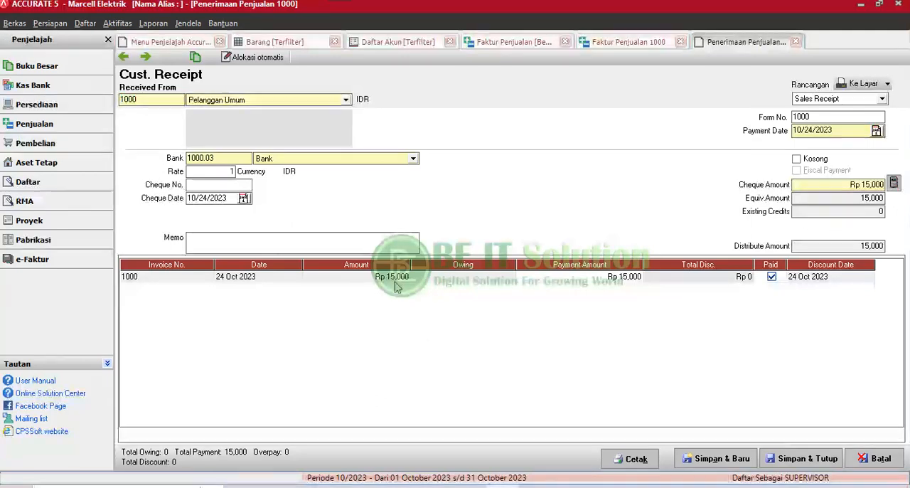
# Keep Bank as the receiving account, save and close the customer receipt, and save and close invoice 1000.
pyautogui.click(290, 159)
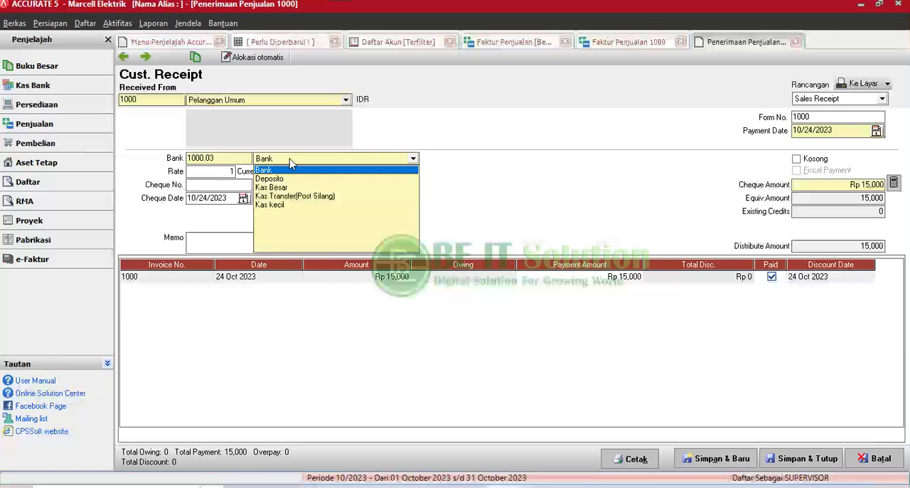
pyautogui.click(311, 161)
pyautogui.click(315, 164)
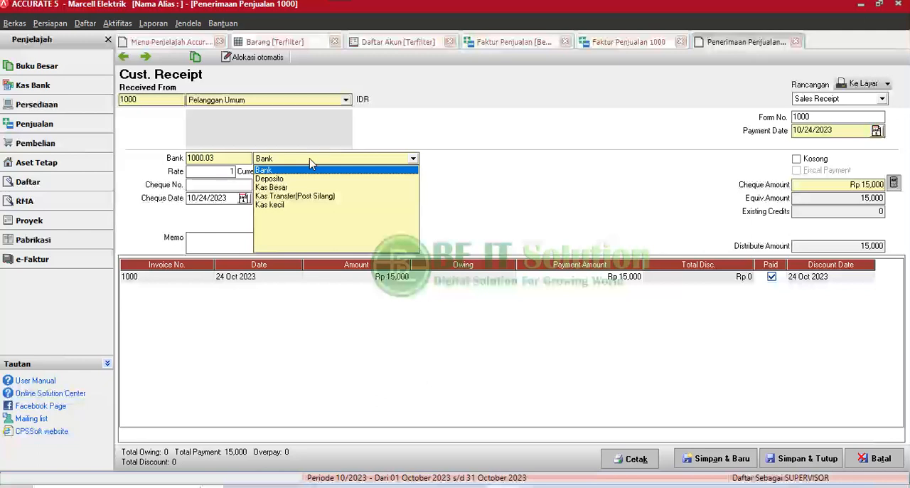
pyautogui.click(311, 162)
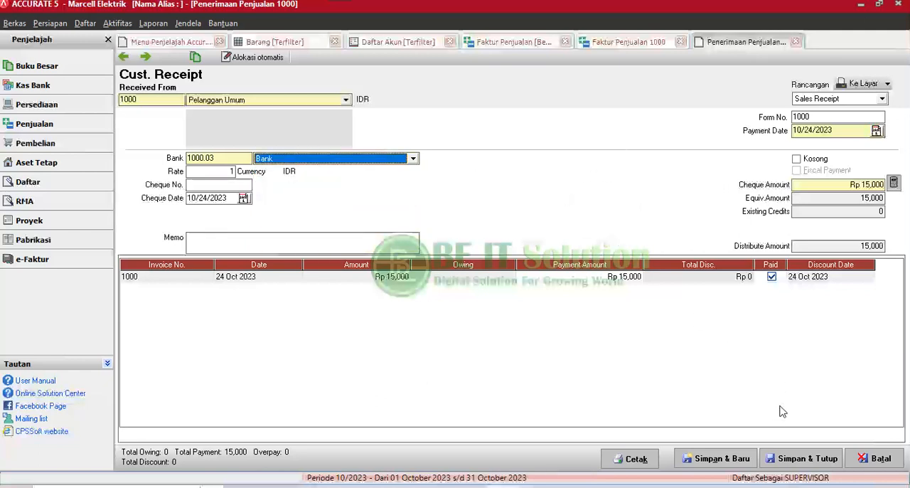
pyautogui.click(797, 461)
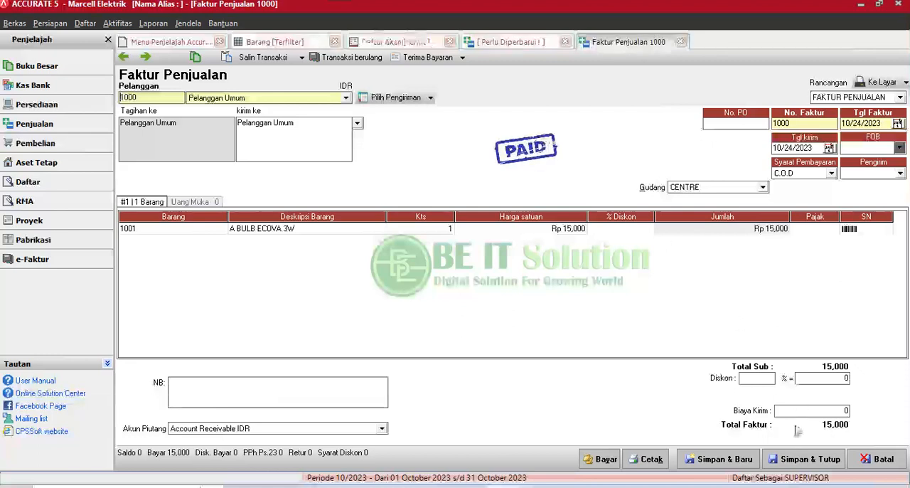
pyautogui.click(807, 459)
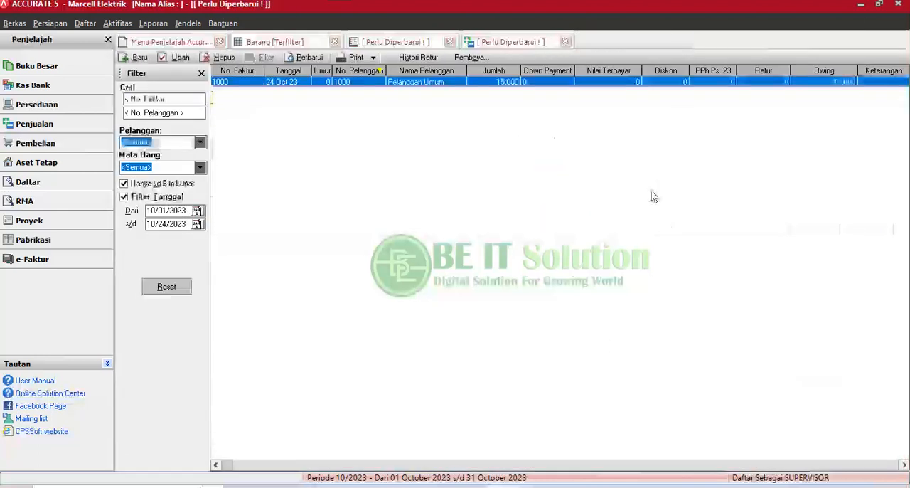
# Return to Daftar Akun, refresh the list and check the balances of Piutang and account 1000.03 Bank.
pyautogui.click(409, 44)
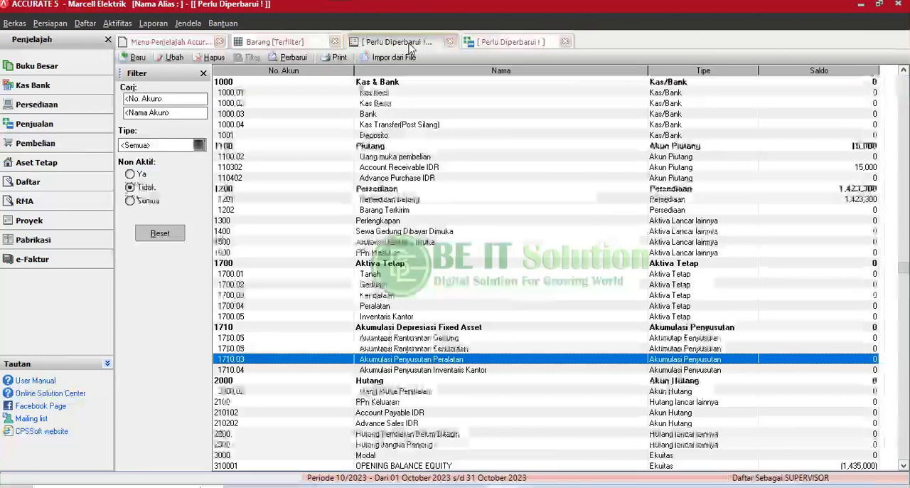
pyautogui.click(713, 147)
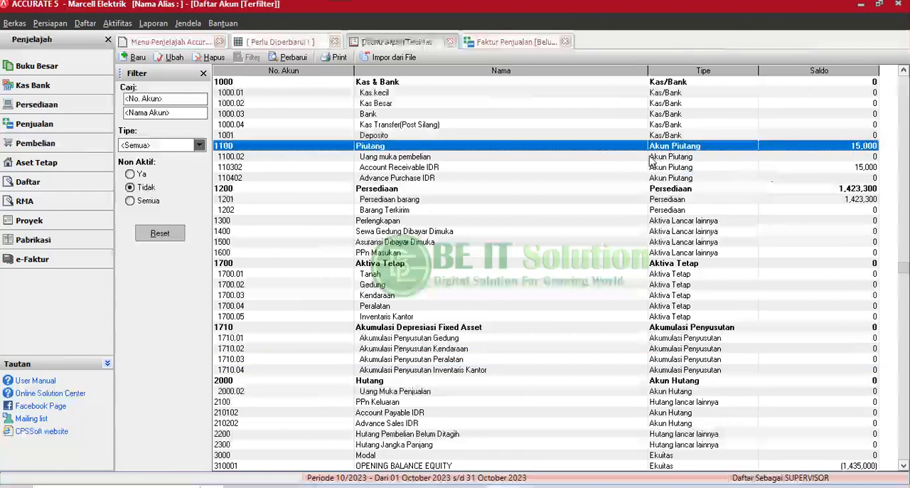
pyautogui.click(291, 58)
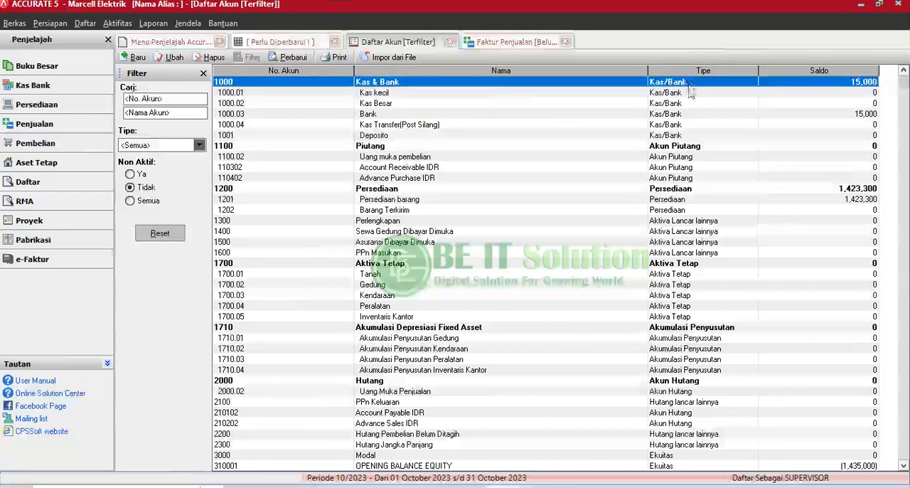
pyautogui.click(684, 116)
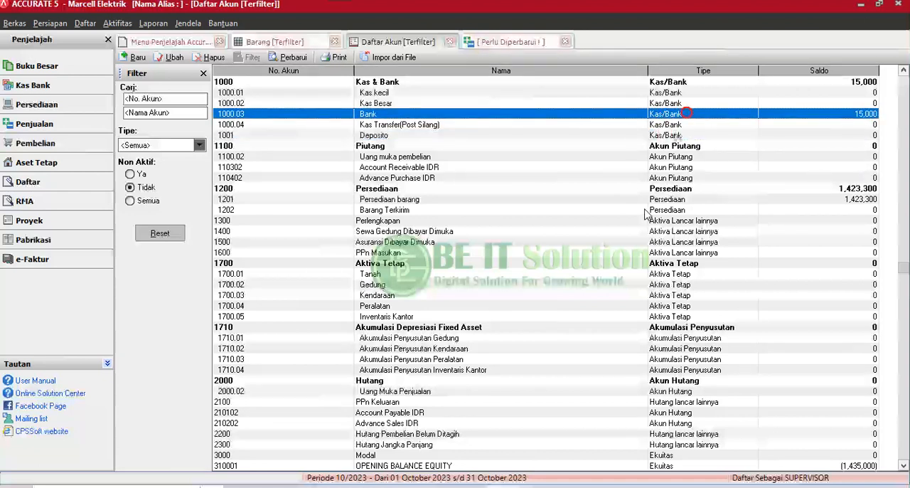
# Examine the balances of the Pendapatan accounts, including 4000.01 Penjualan, and of account 5000 COGS.
pyautogui.scroll(-20, 644, 215)
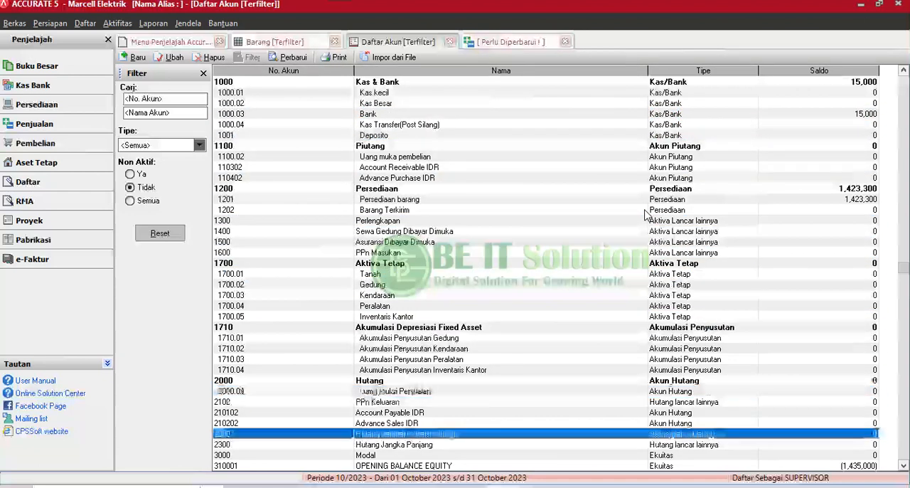
pyautogui.scroll(-12, 645, 215)
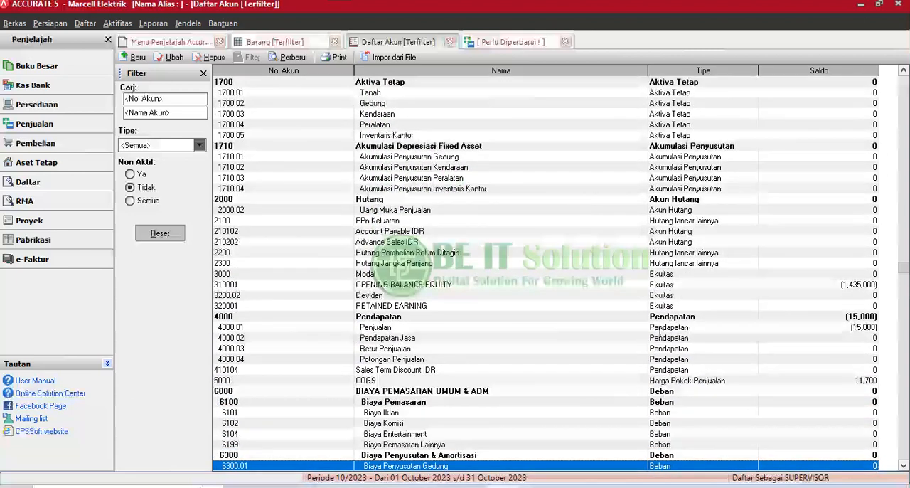
pyautogui.click(659, 327)
pyautogui.scroll(-4, 825, 338)
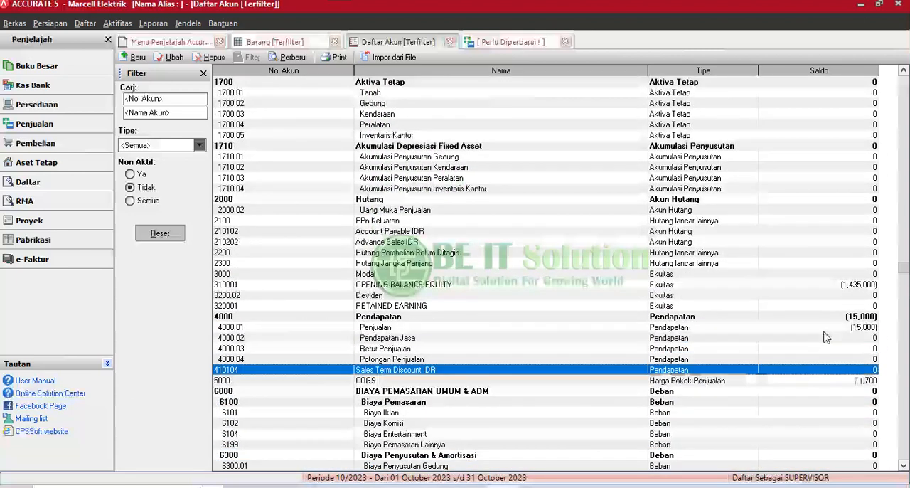
pyautogui.scroll(4, 825, 337)
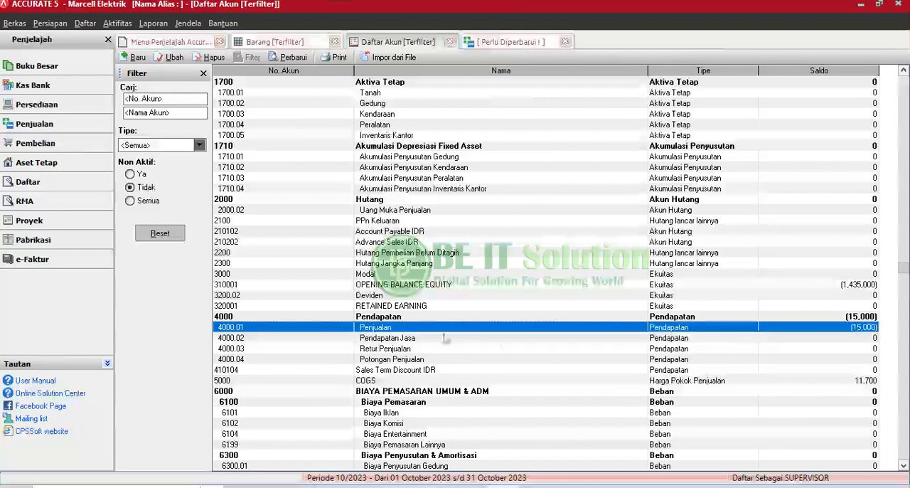
pyautogui.click(433, 371)
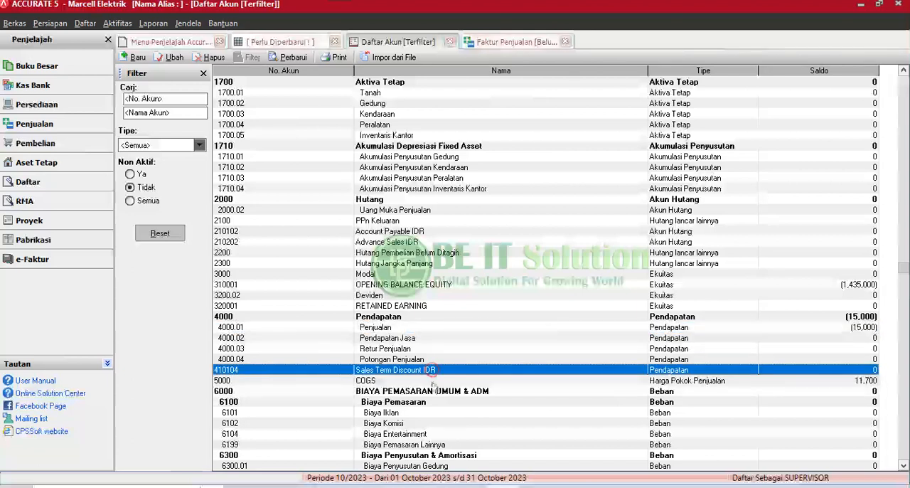
pyautogui.click(431, 381)
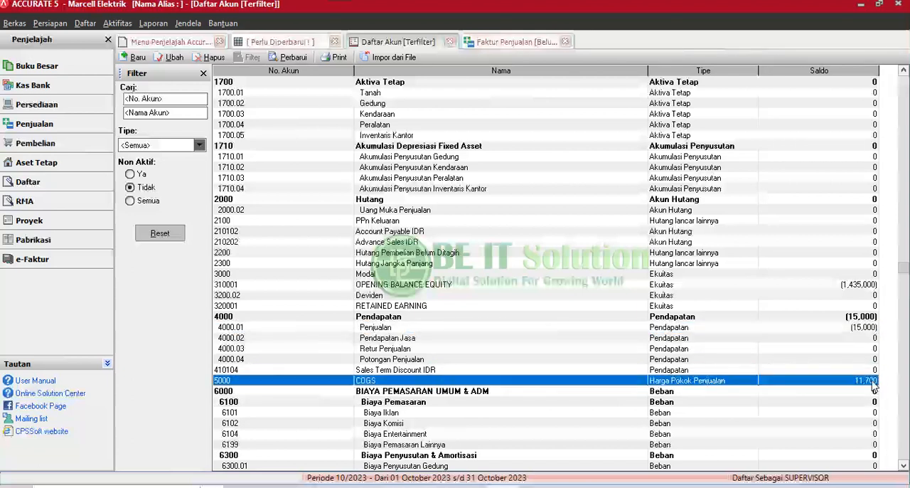
pyautogui.scroll(-19, 874, 388)
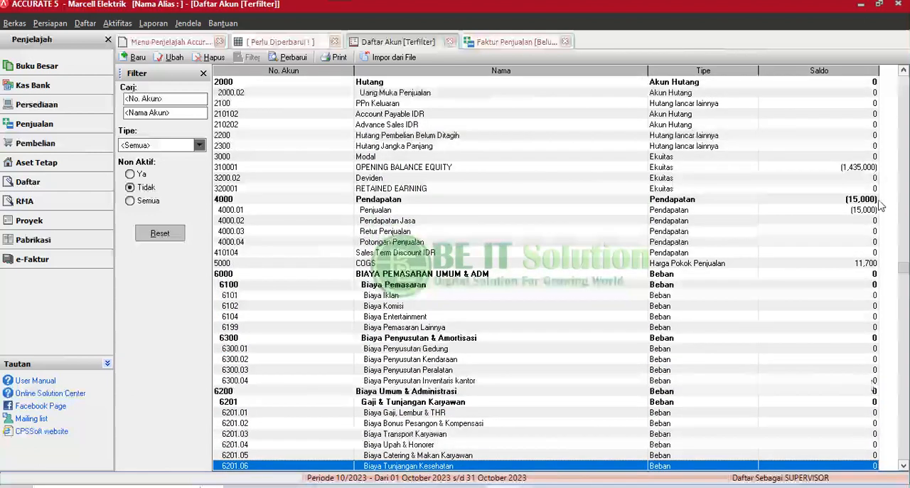
pyautogui.click(851, 265)
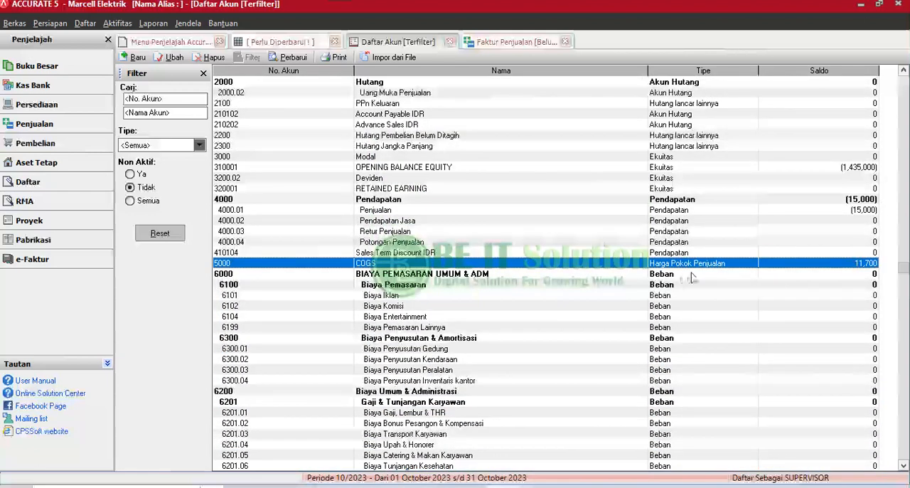
# Generate the Laba/Rugi (Standar) report from Laporan Keuangan for 10/01/2023 to 10/24/2023 and review its figures.
pyautogui.click(153, 23)
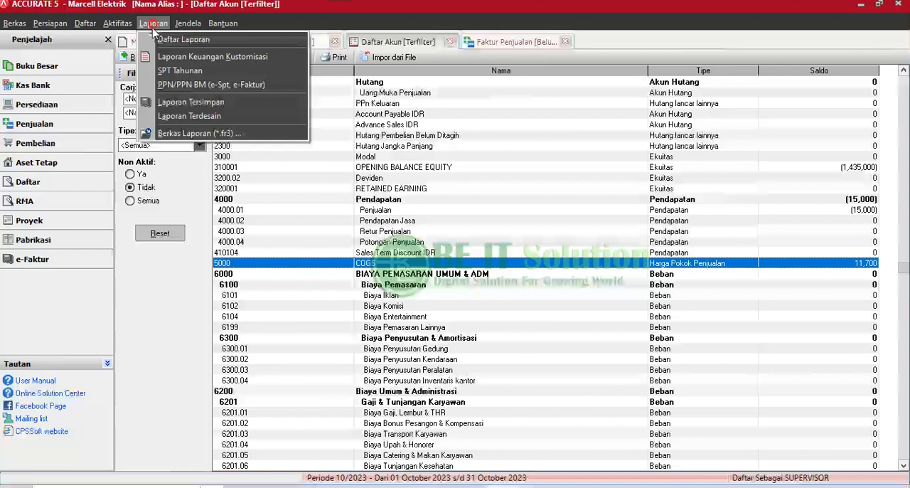
pyautogui.click(159, 41)
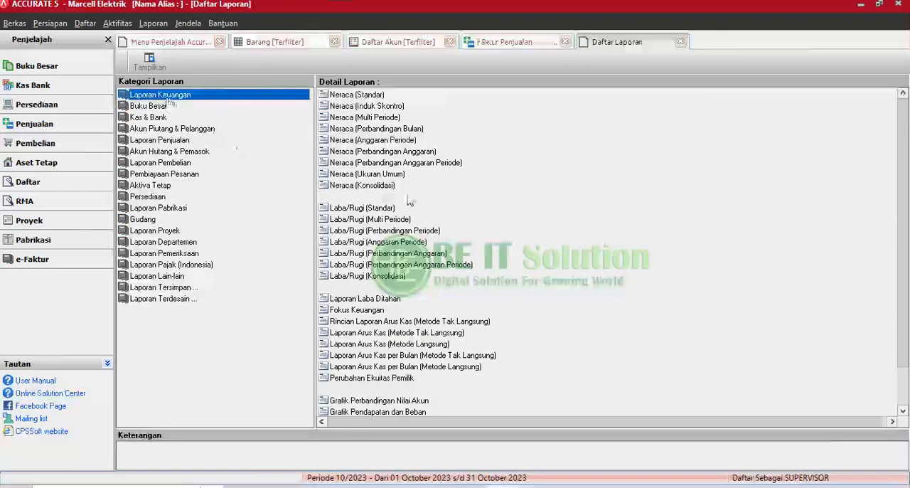
pyautogui.click(377, 209)
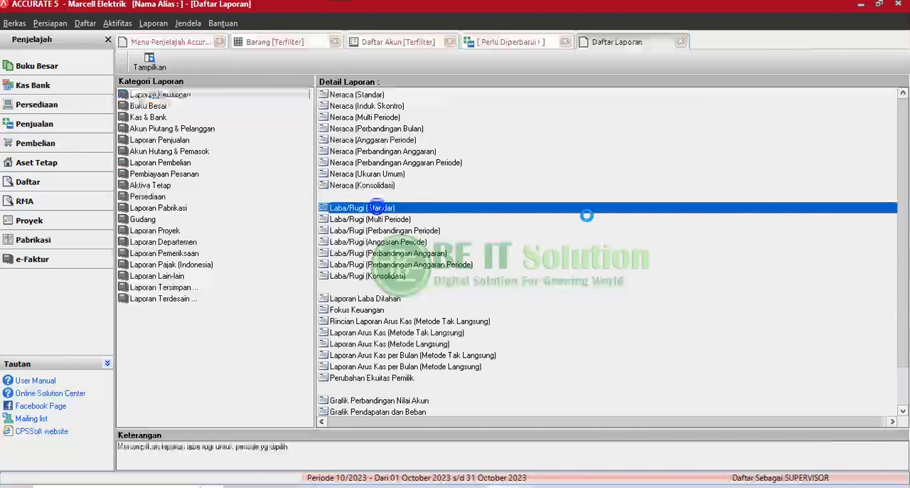
pyautogui.doubleClick(582, 217)
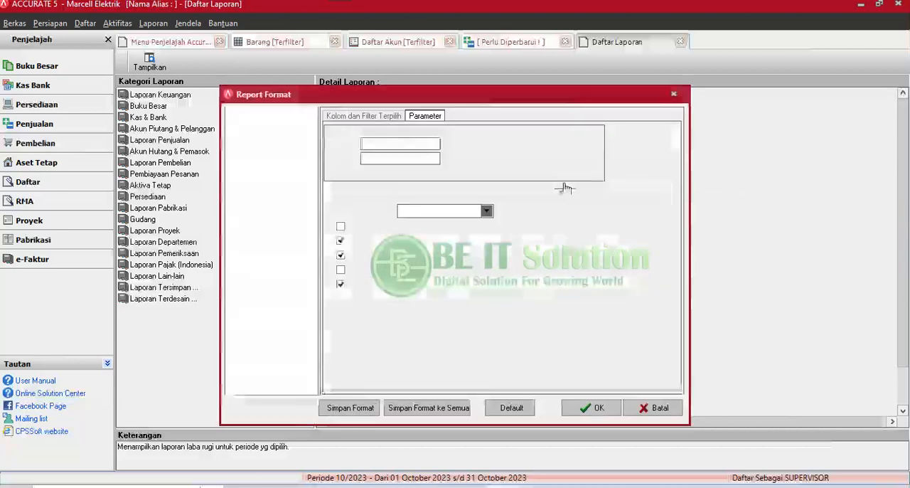
pyautogui.click(591, 408)
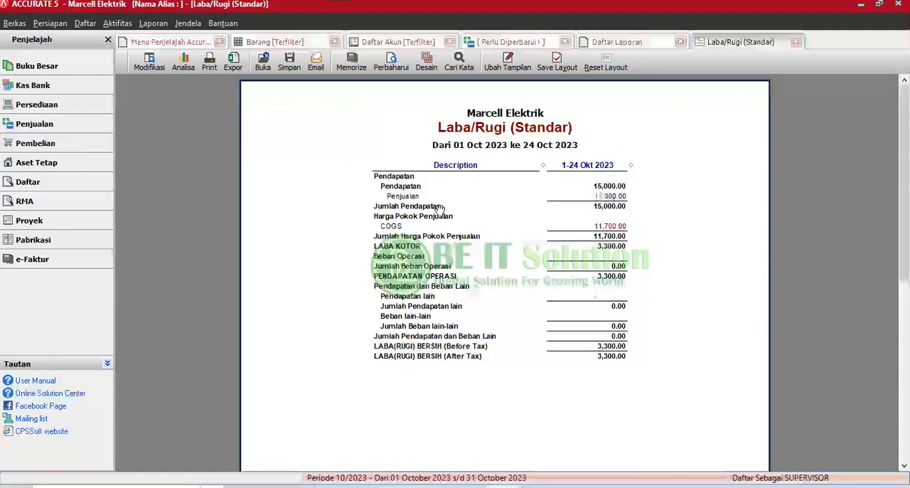
pyautogui.scroll(-1, 640, 276)
pyautogui.scroll(1, 640, 276)
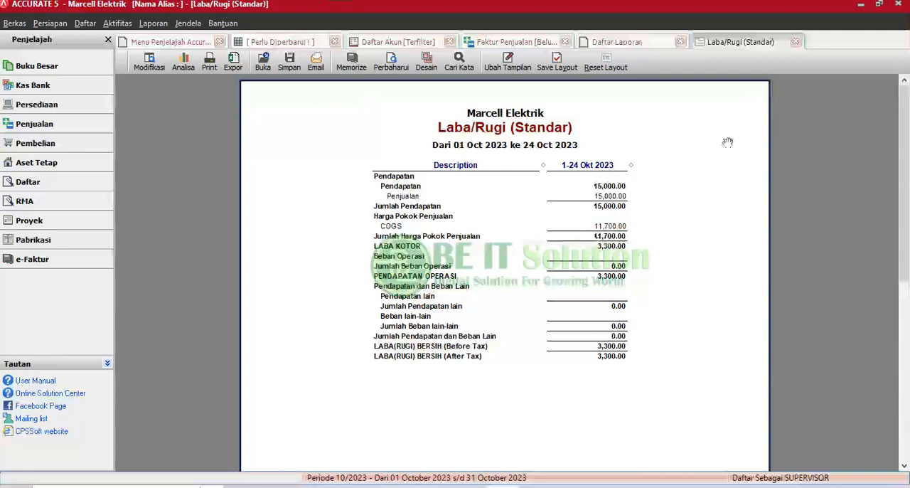
# Close the Laba/Rugi (Standar) report, Daftar Laporan and the Faktur Penjualan list.
pyautogui.click(796, 42)
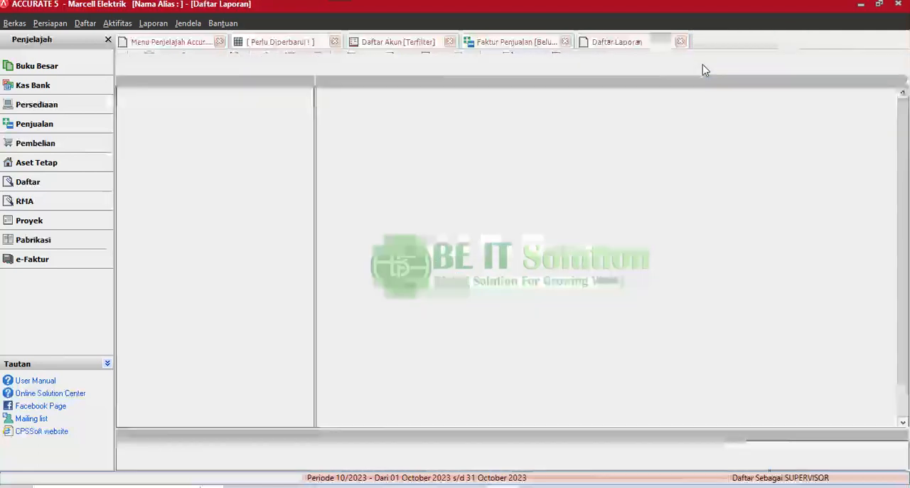
pyautogui.click(680, 42)
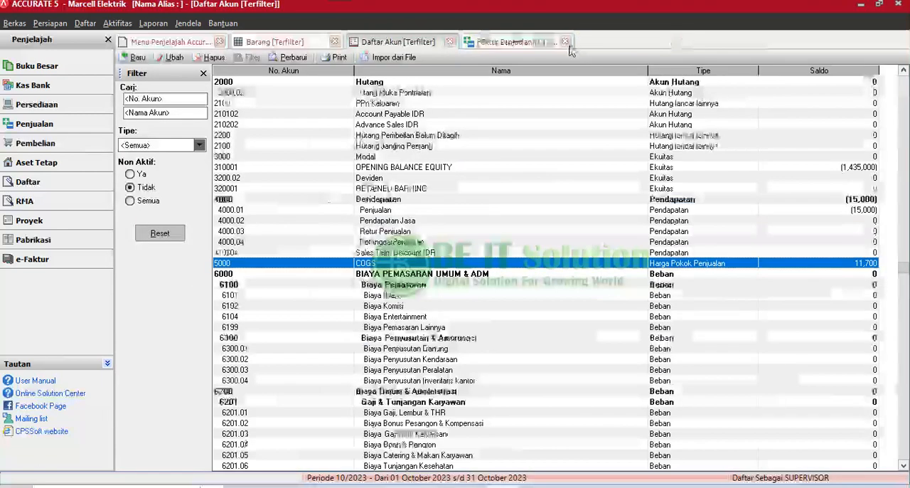
pyautogui.click(563, 42)
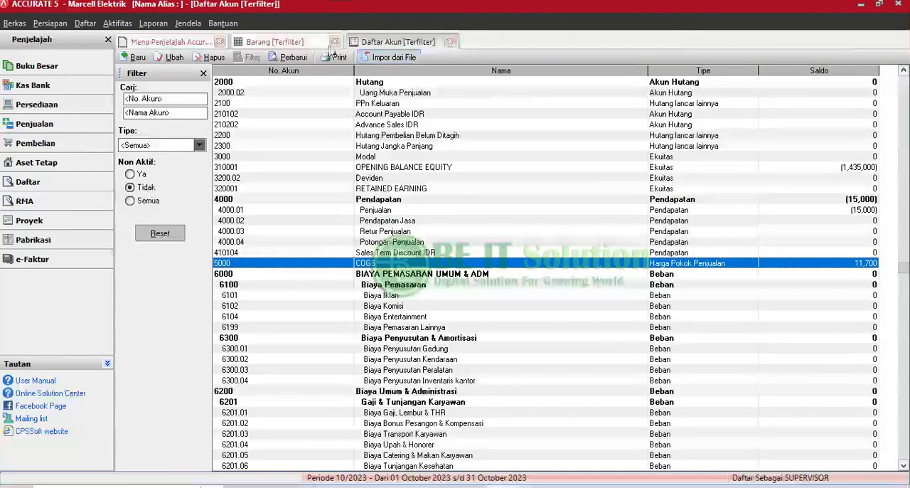
# Open the Barang list and check the stock quantities of items 1001 A BULB ECOVA 3W and 1002 A BULB ECOVA 5W.
pyautogui.click(299, 45)
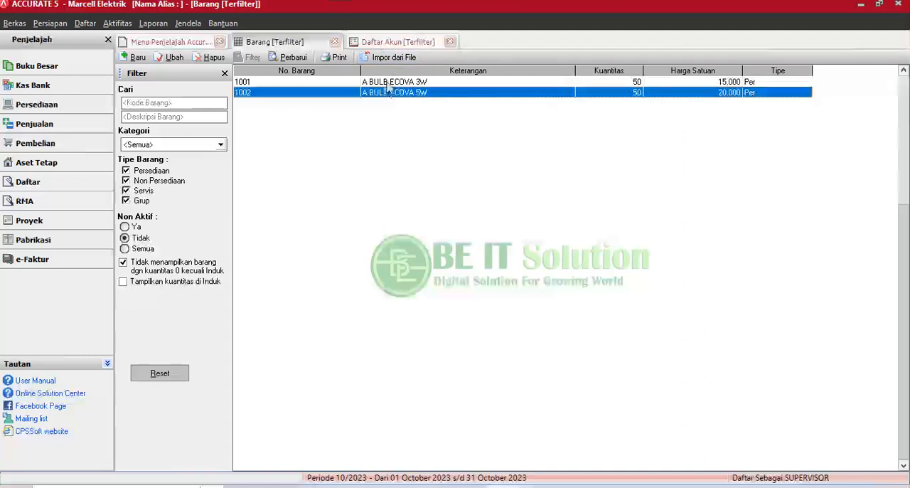
pyautogui.click(386, 82)
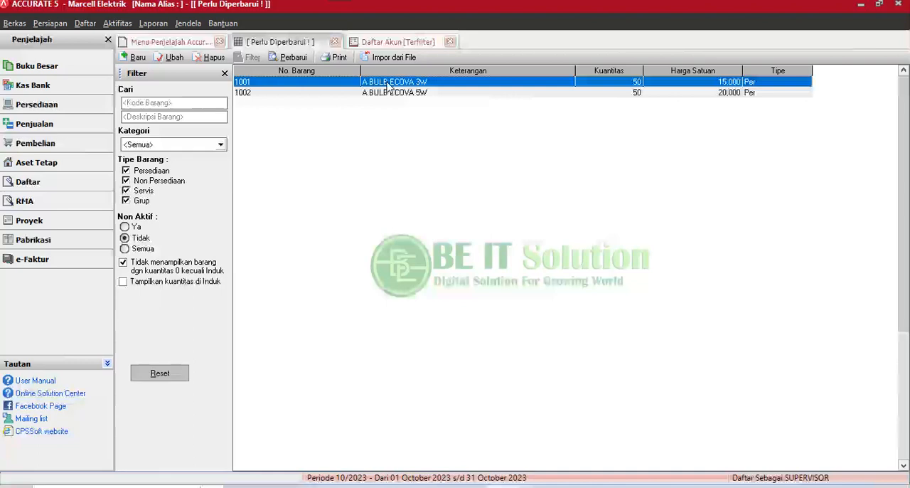
pyautogui.click(401, 93)
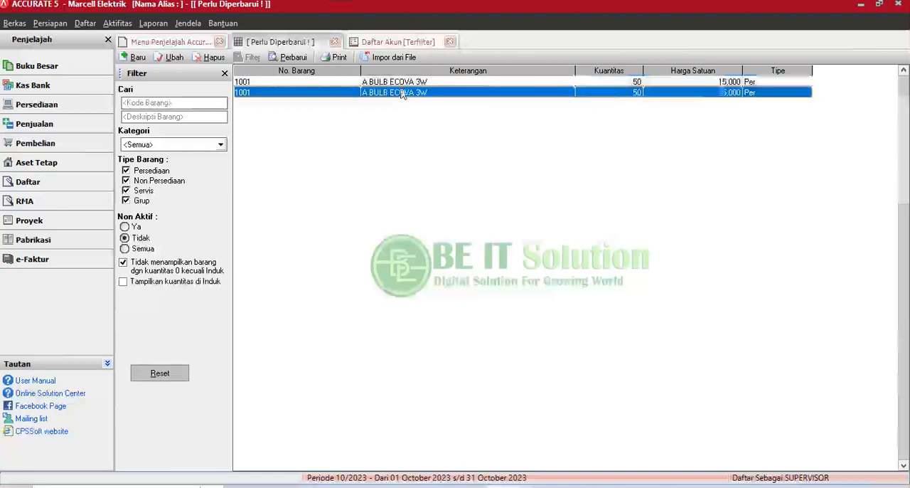
pyautogui.click(398, 81)
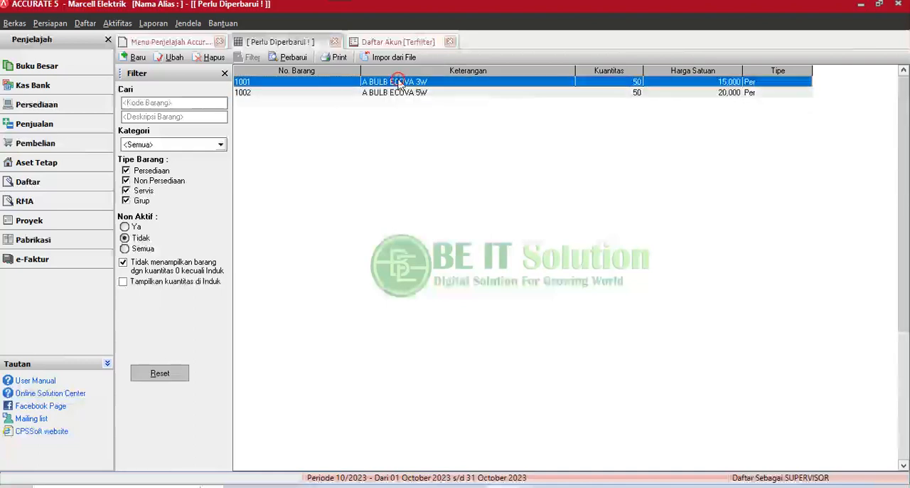